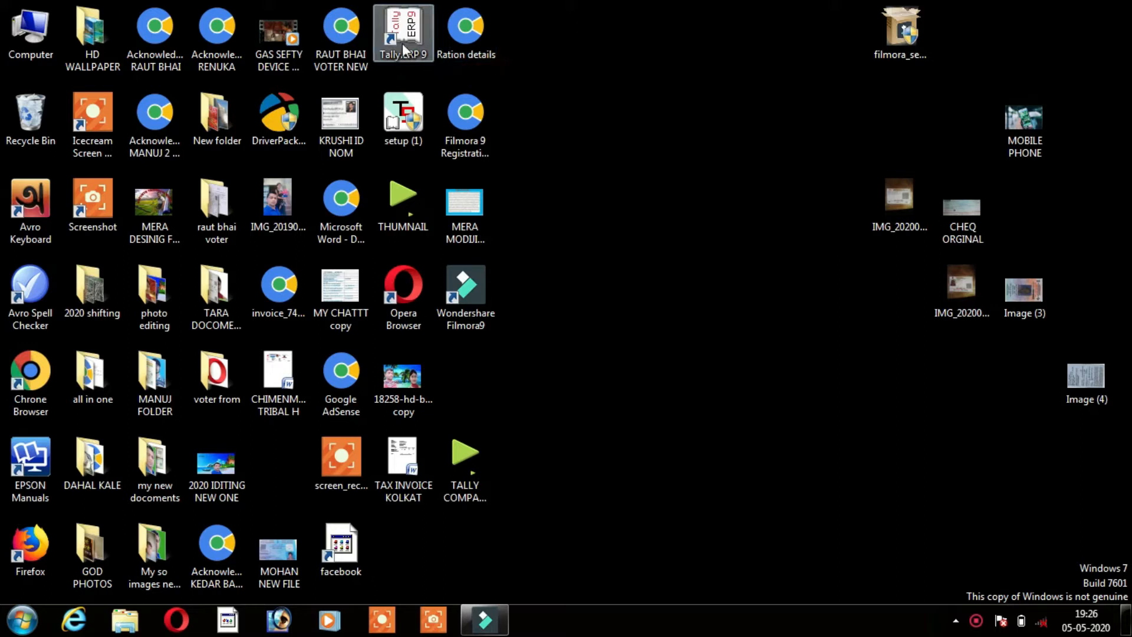
Launch Tally.ERP 9 and choose to work in Educational Mode.
double_click(404, 45)
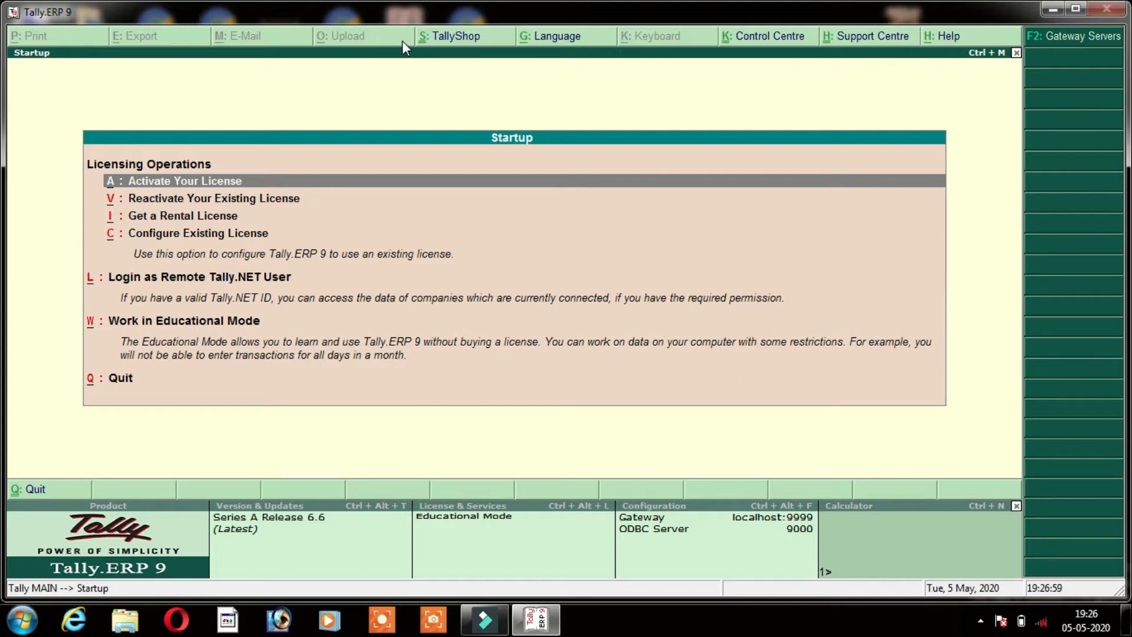
key("Down")
key("Down")
key("Down")
key("Down")
key("Down")
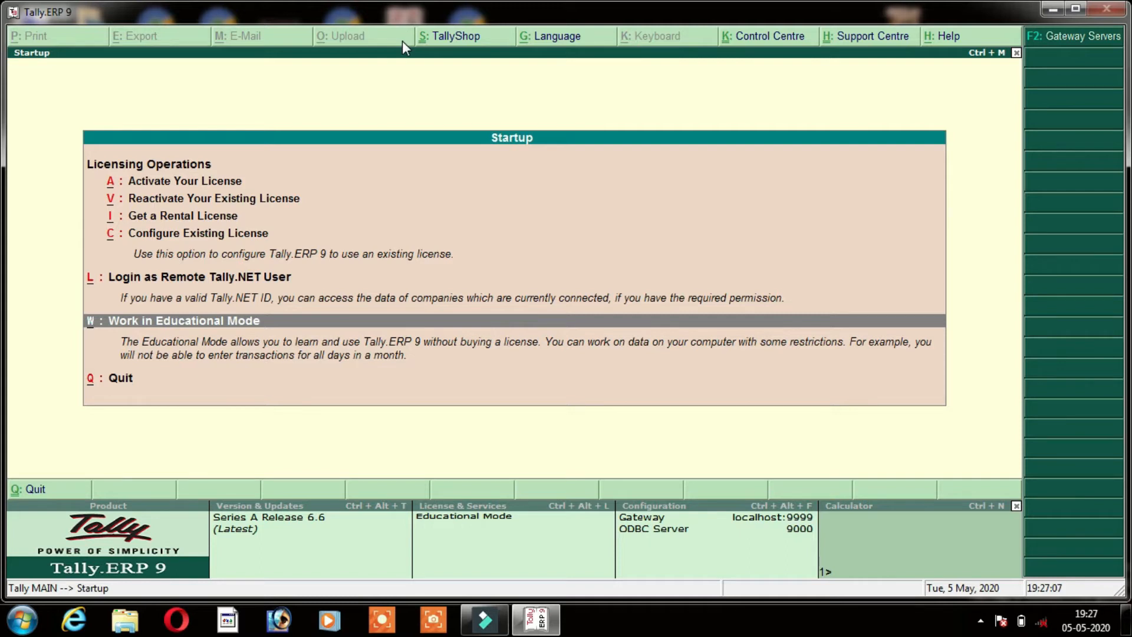
key("Return")
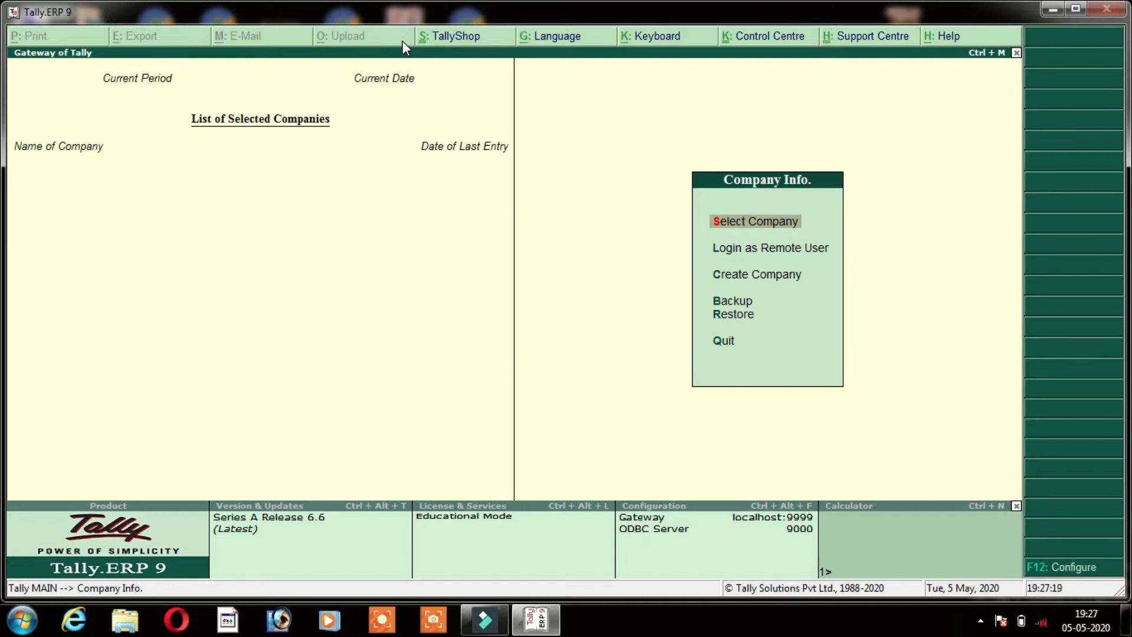
Start creating a new company from the Company Info. options.
key("Down")
key("Down")
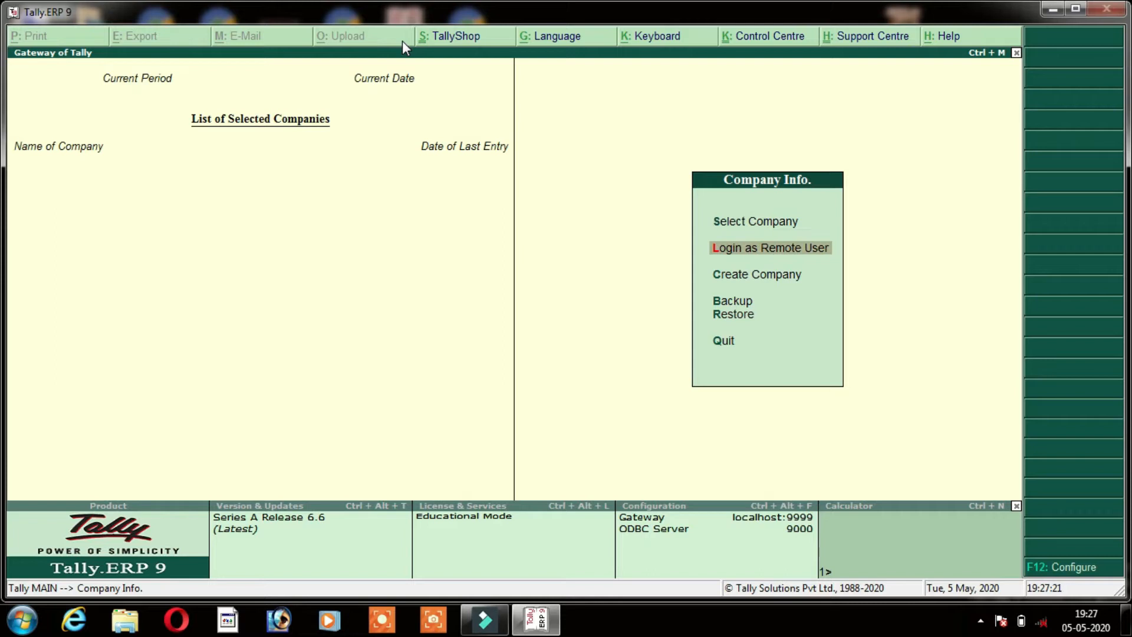
key("Return")
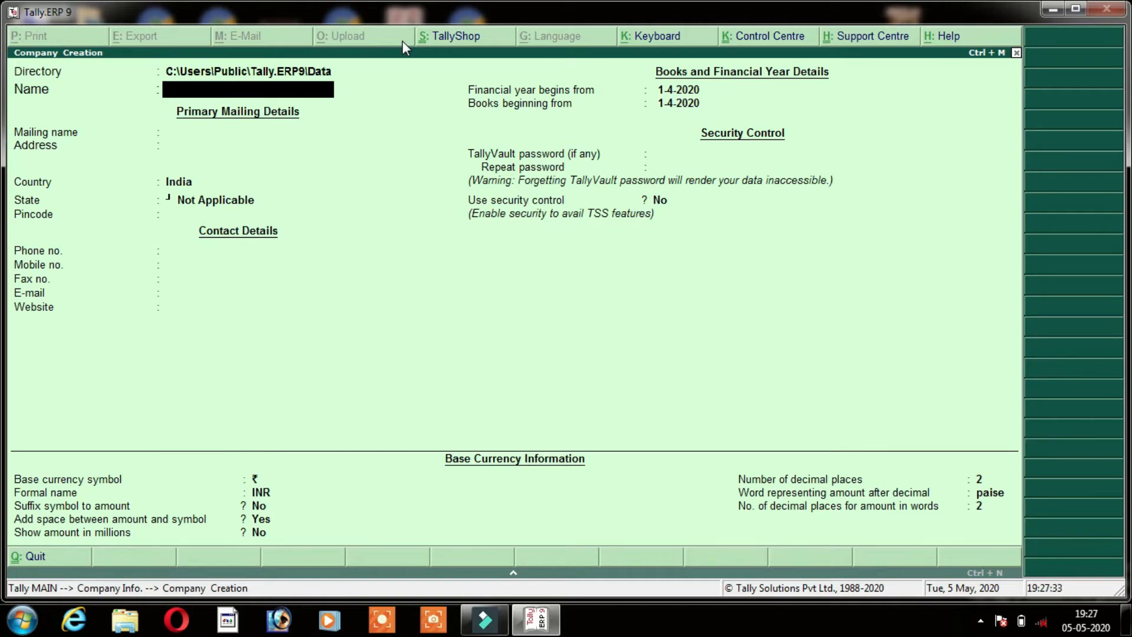
Replace the company's default data directory with d:/tatat.
key("BackSpace")
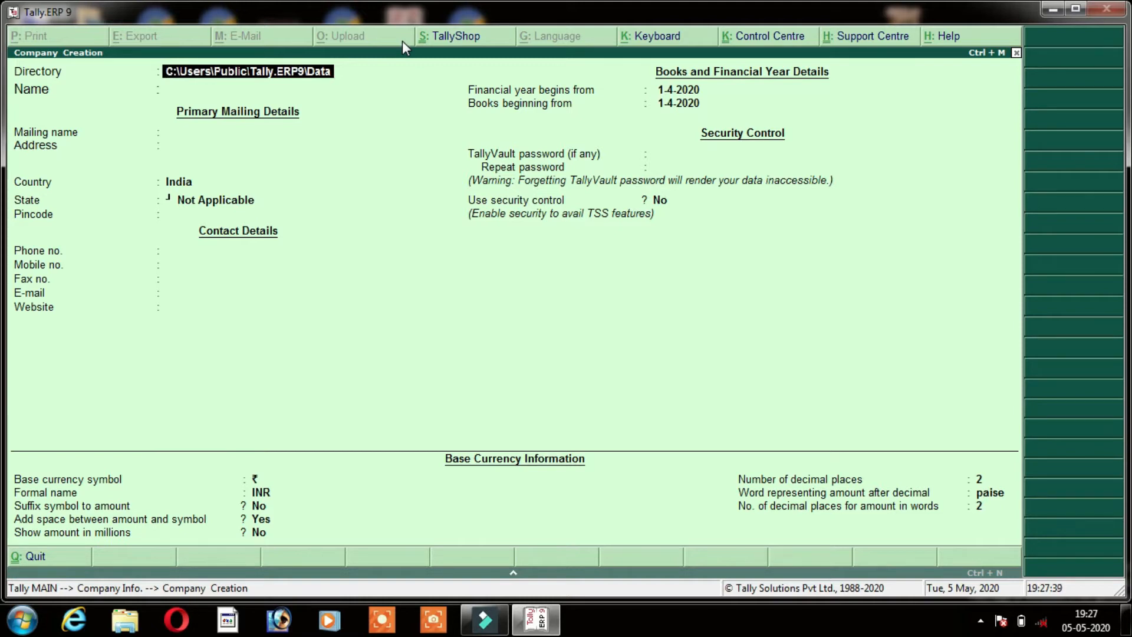
key("BackSpace")
key("BackSpace")
key("BackSpace")
key("BackSpace")
key("BackSpace")
key("BackSpace")
key("BackSpace")
key("BackSpace")
key("BackSpace")
key("BackSpace")
key("BackSpace")
key("BackSpace")
key("BackSpace")
key("BackSpace")
key("BackSpace")
key("BackSpace")
key("BackSpace")
key("BackSpace")
key("BackSpace")
key("BackSpace")
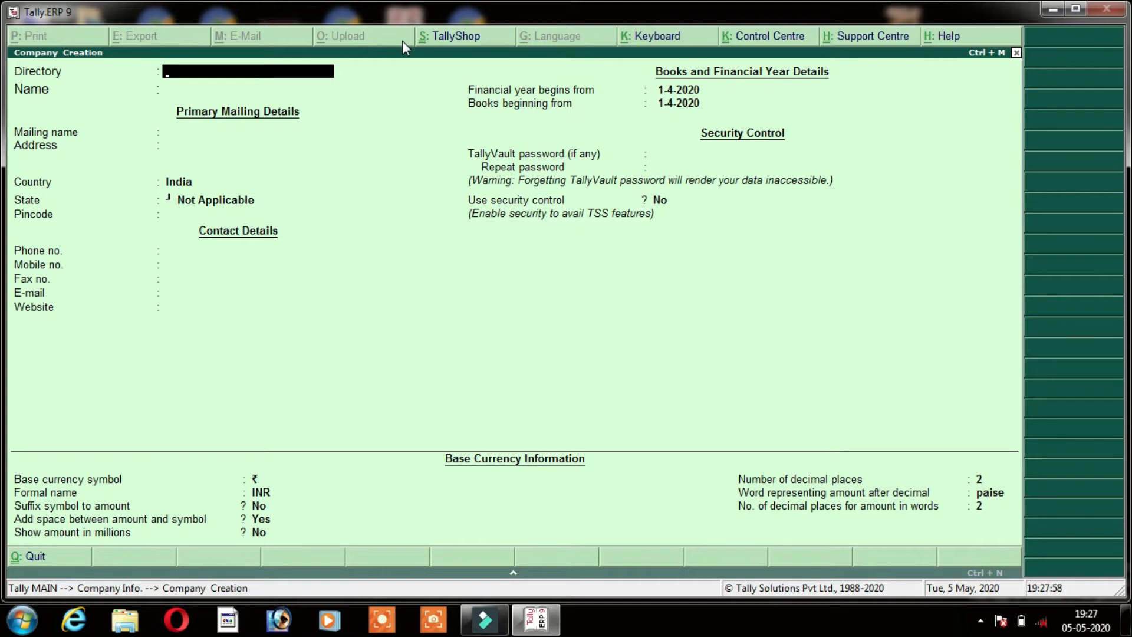
type("d:/")
type("tatat")
key("Return")
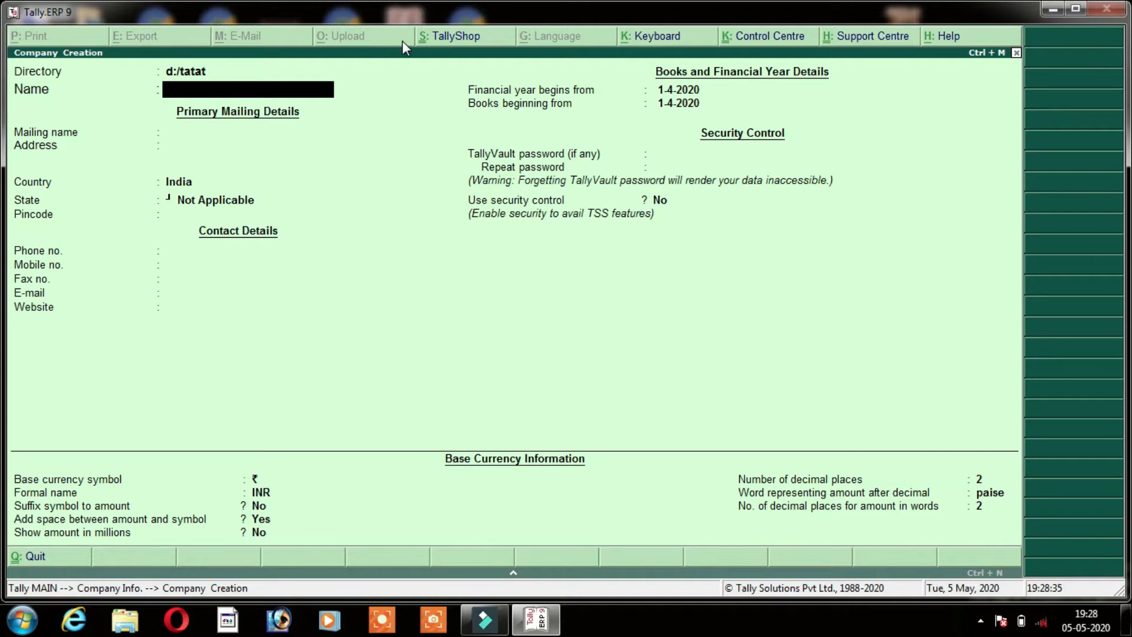
Name the company Rohit Store and accept the same text as its mailing name.
type("Rohit Store")
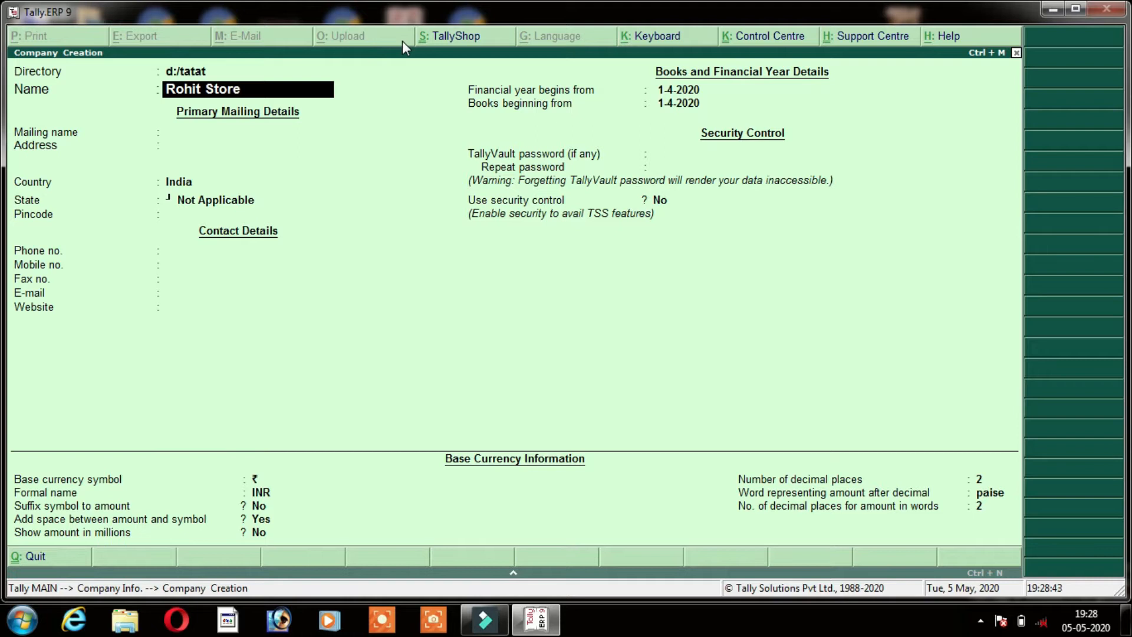
key("Return")
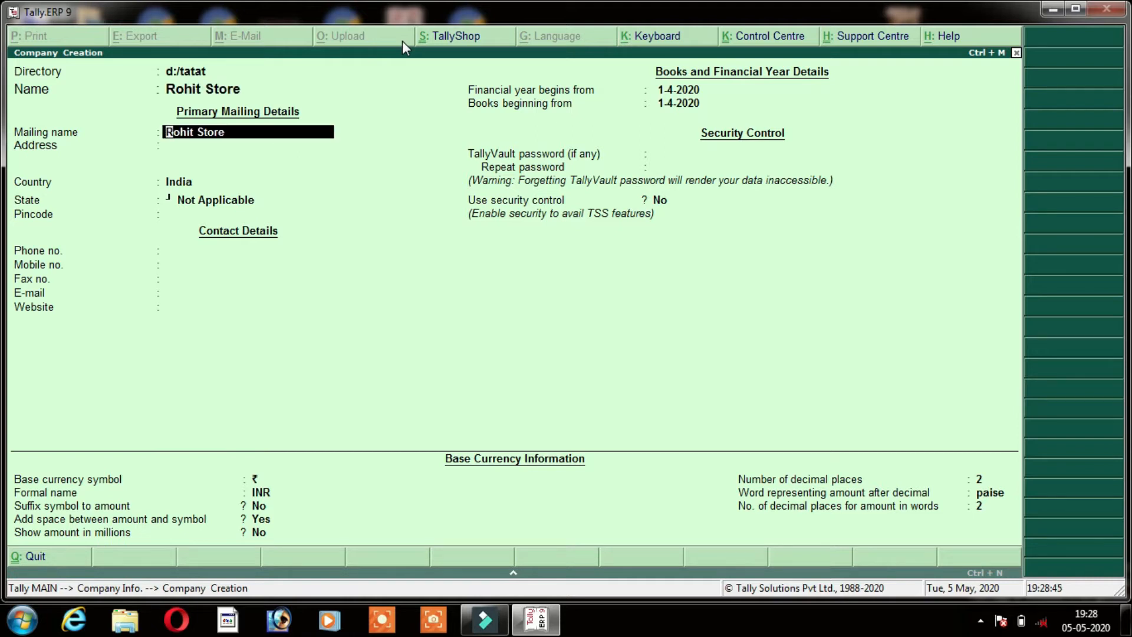
key("Return")
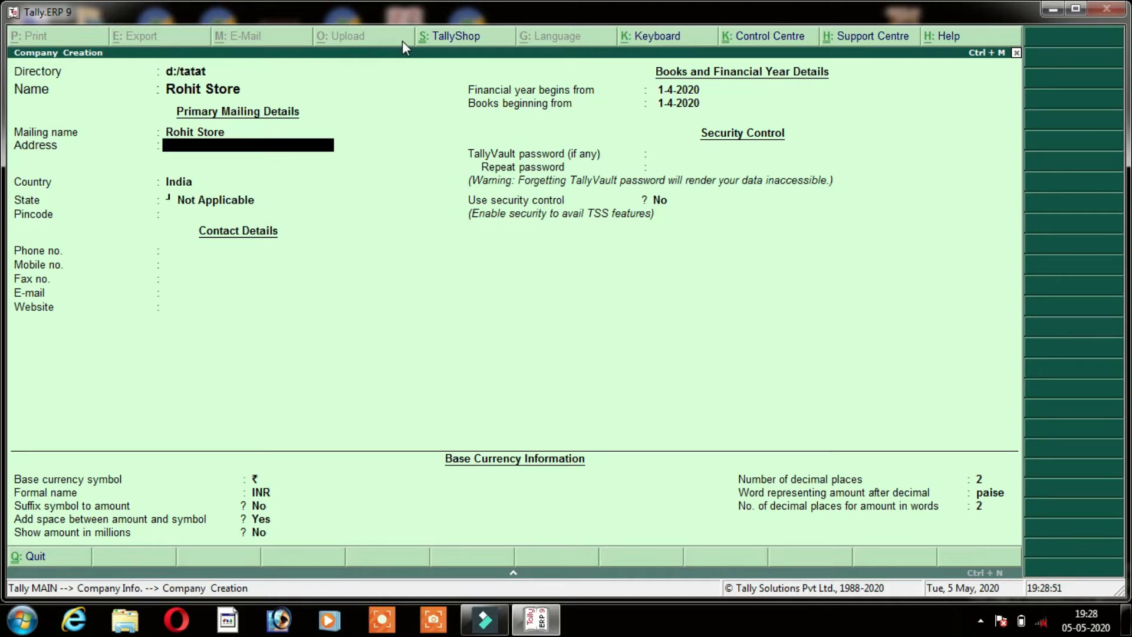
Fill in the company's street address on a single line, leaving the second address line empty.
type("Dhemaji Dimow")
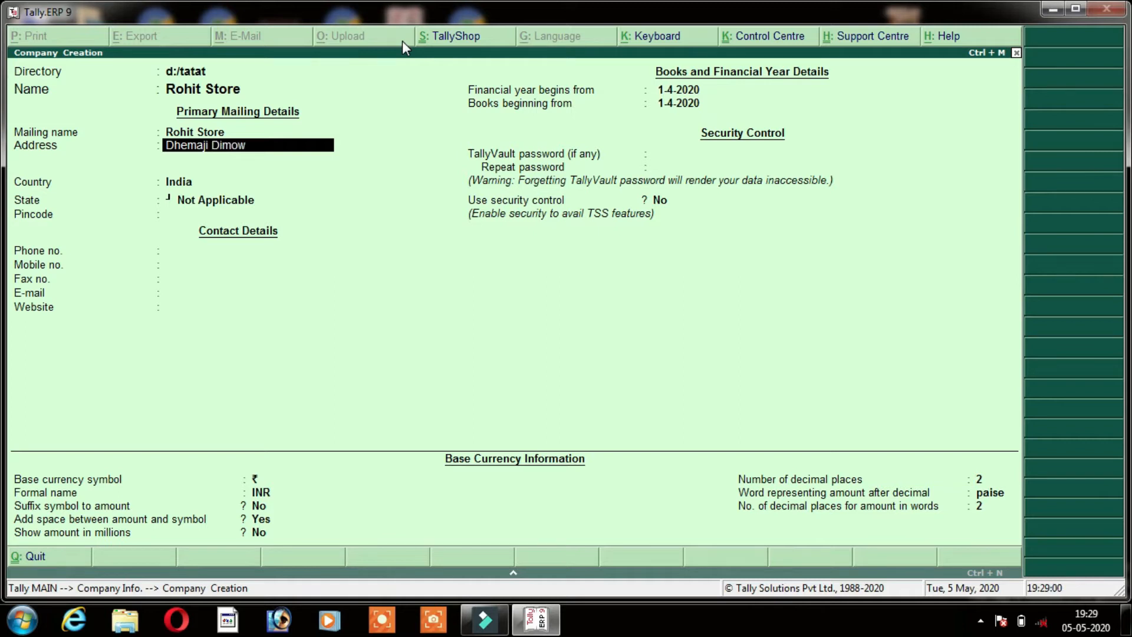
type(" Charali")
key("Return")
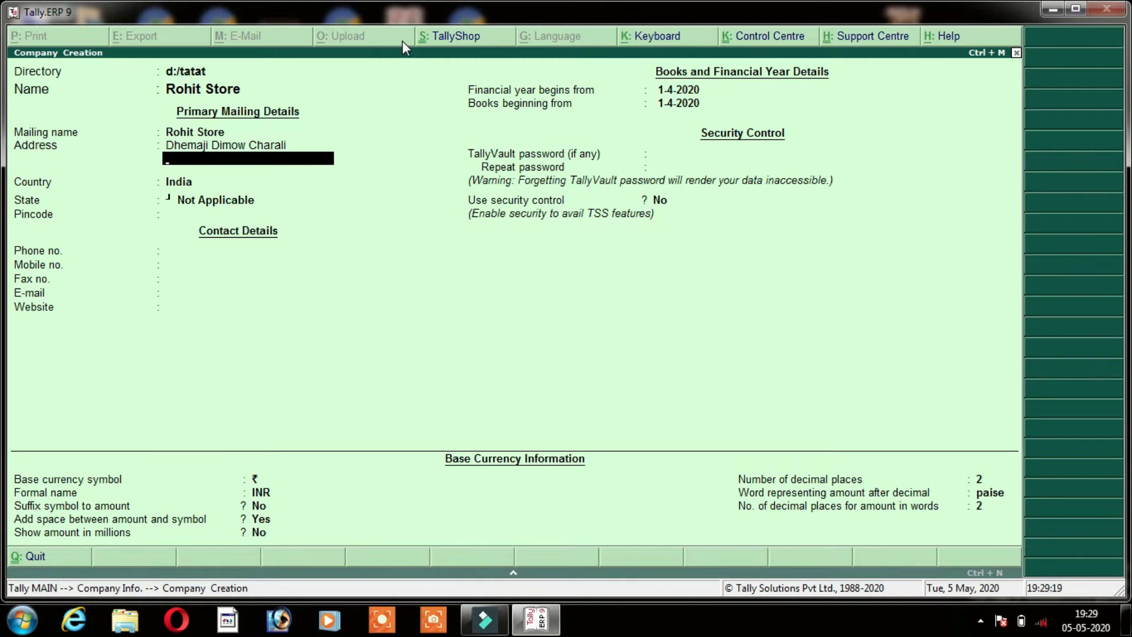
key("Return")
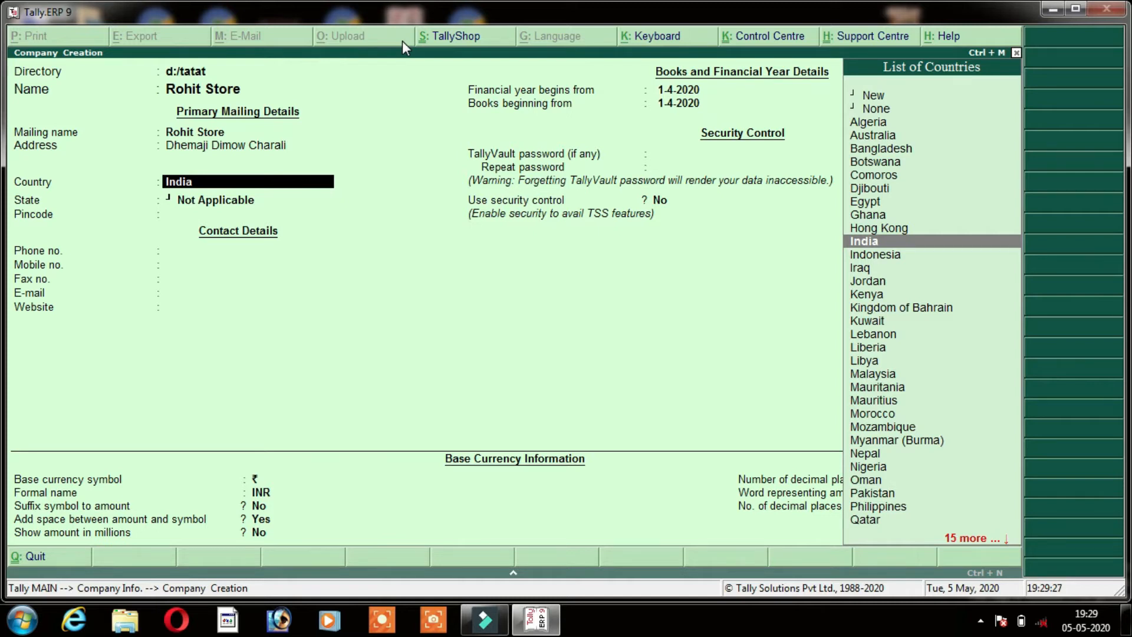
Keep India as the company's country and select Assam as its state.
key("Return")
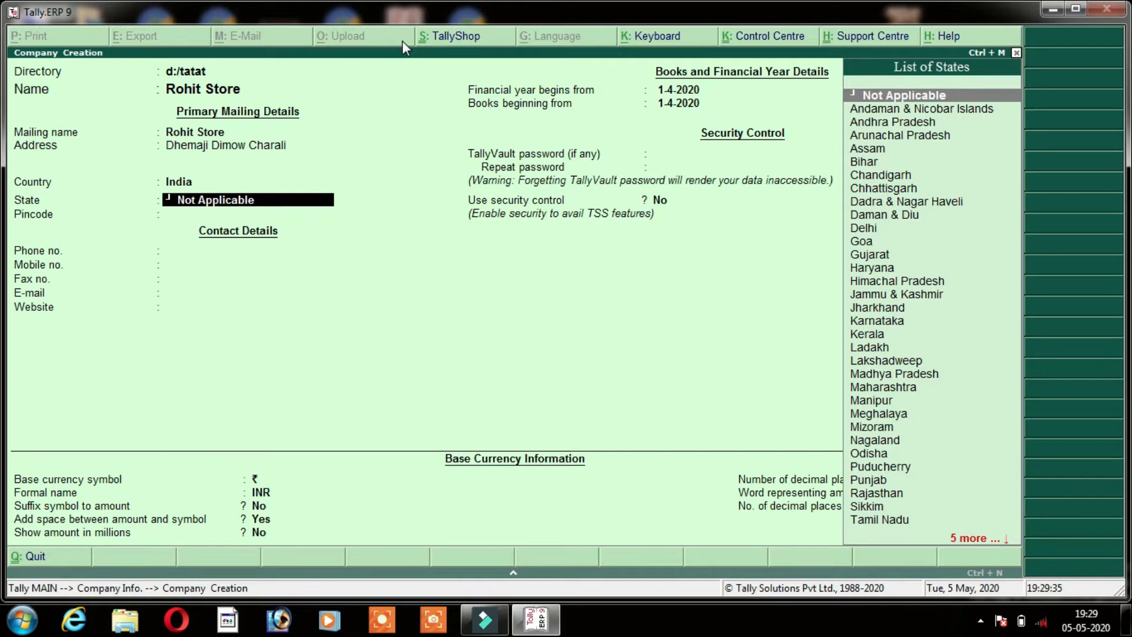
key("Down")
key("Down")
key("Down")
key("Down")
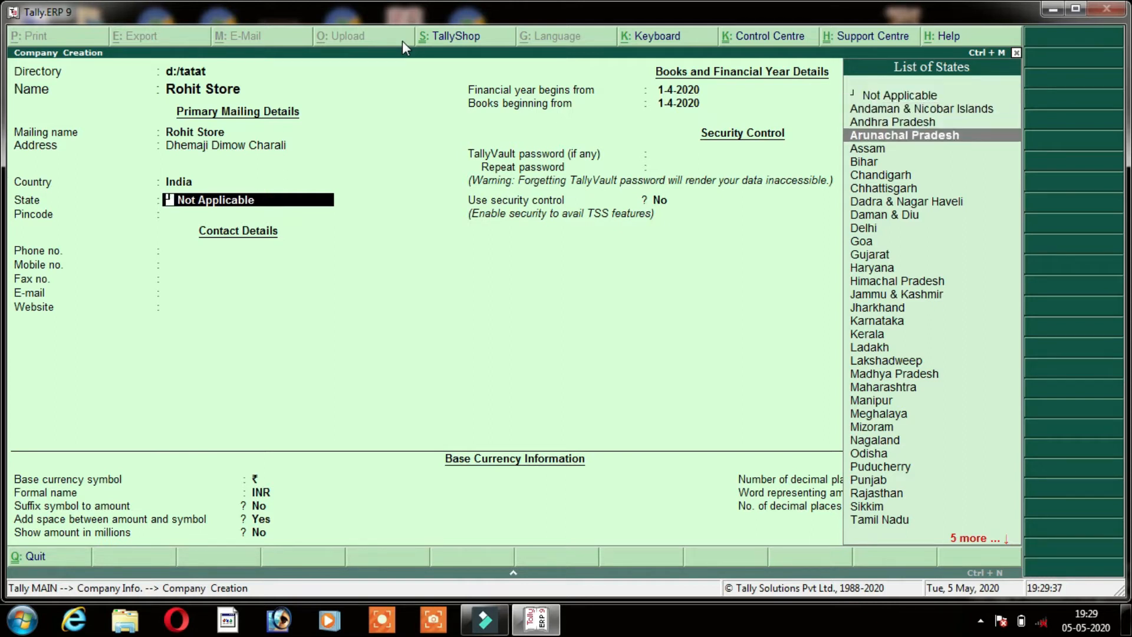
key("Return")
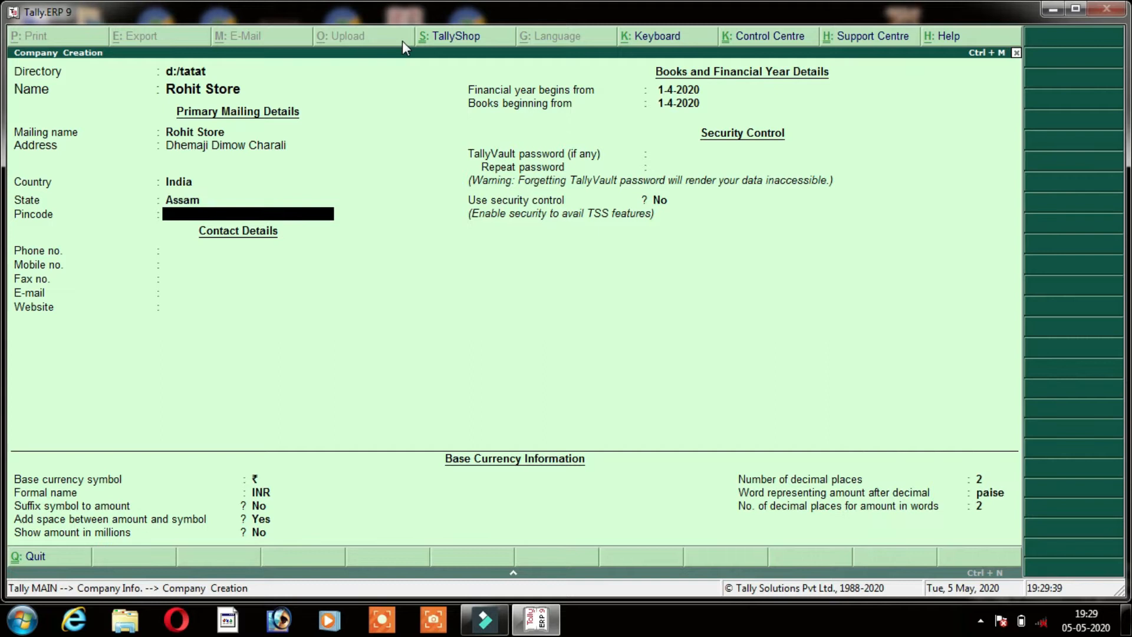
Enter the company's pincode and leave the phone, mobile, fax, e-mail and website details blank.
type("787059")
key("Return")
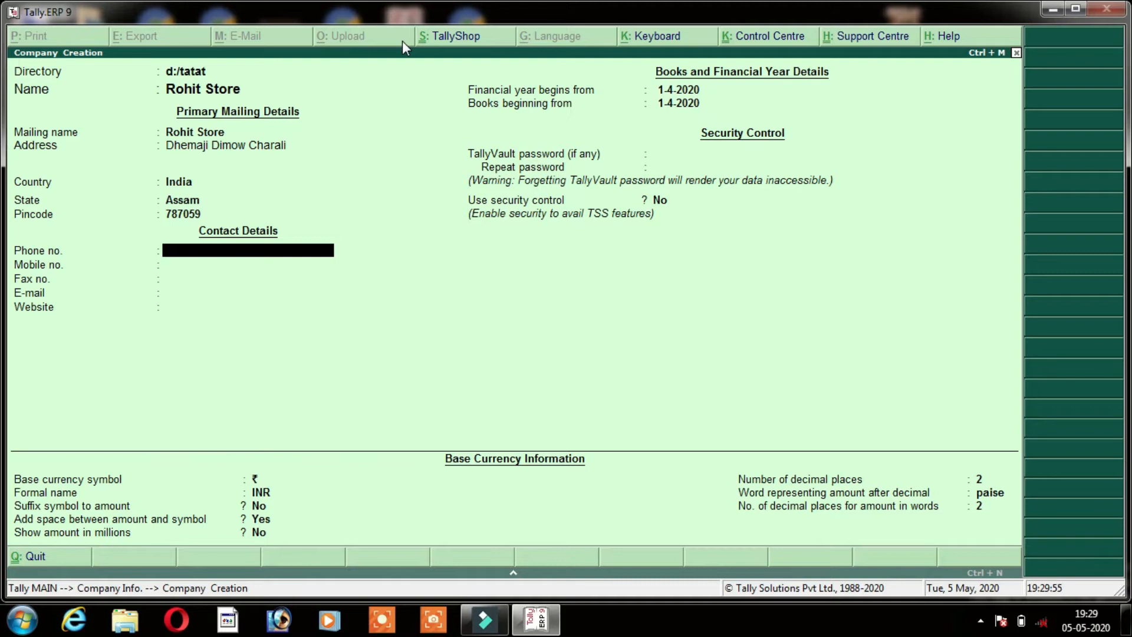
key("Return")
key("Return")
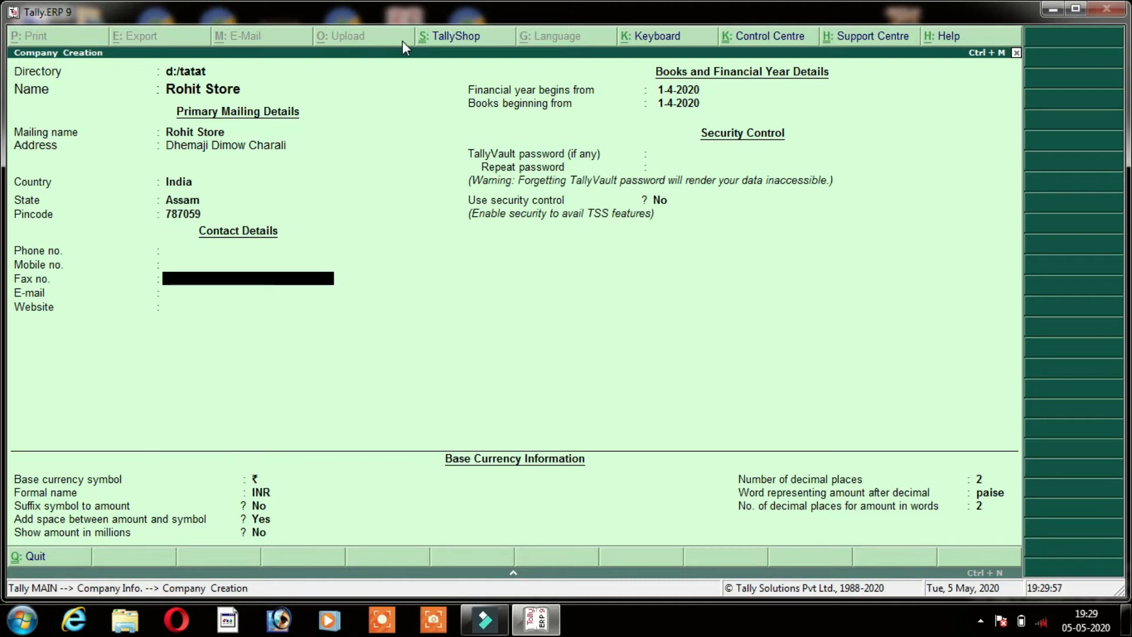
key("Return")
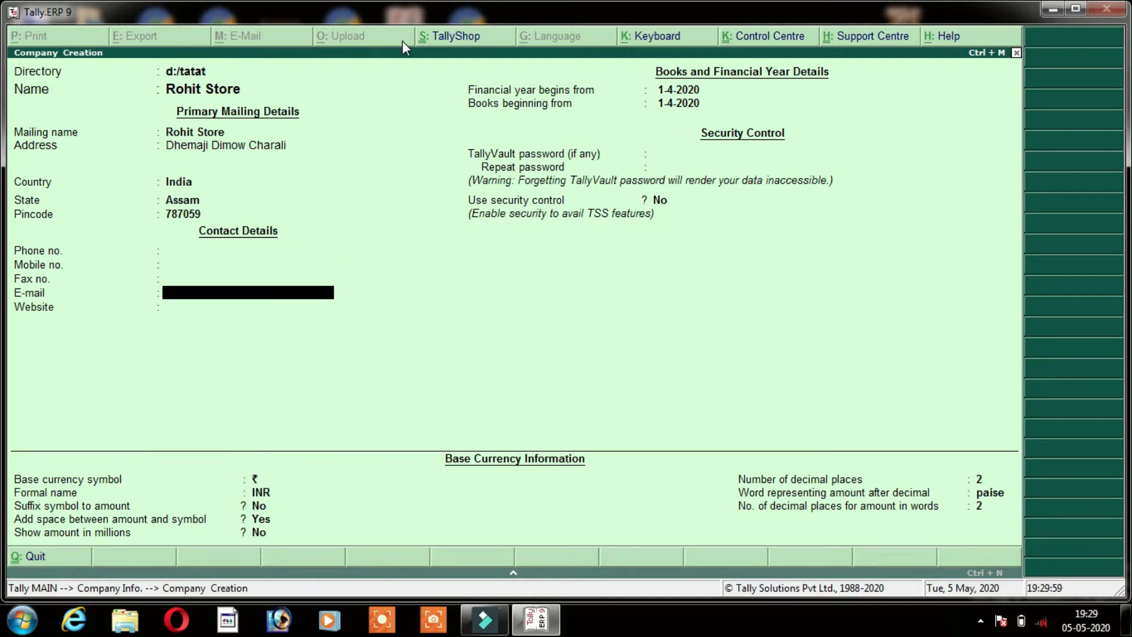
key("Return")
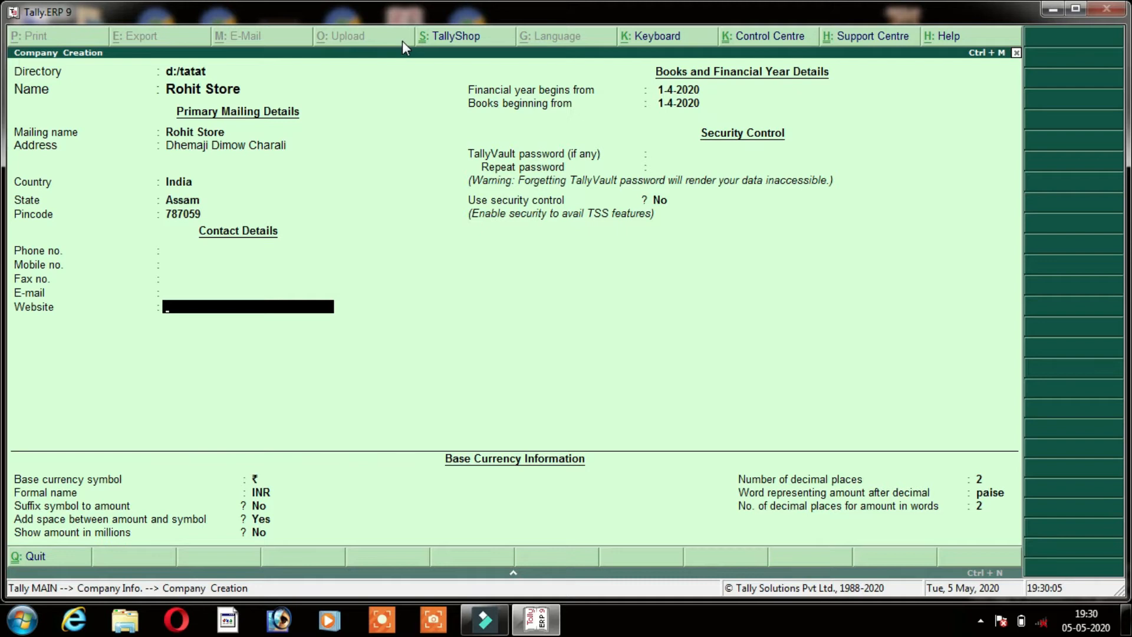
key("Return")
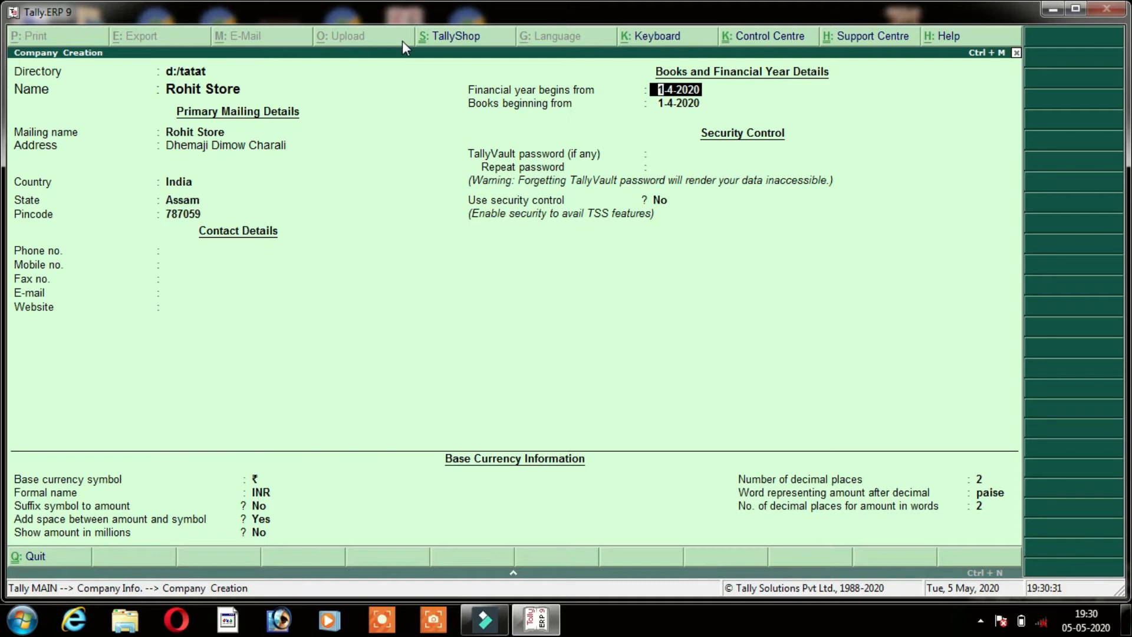
Keep the 1-4-2020 book dates, no TallyVault password or security control, and the default INR currency settings, and accept the company creation.
key("Return")
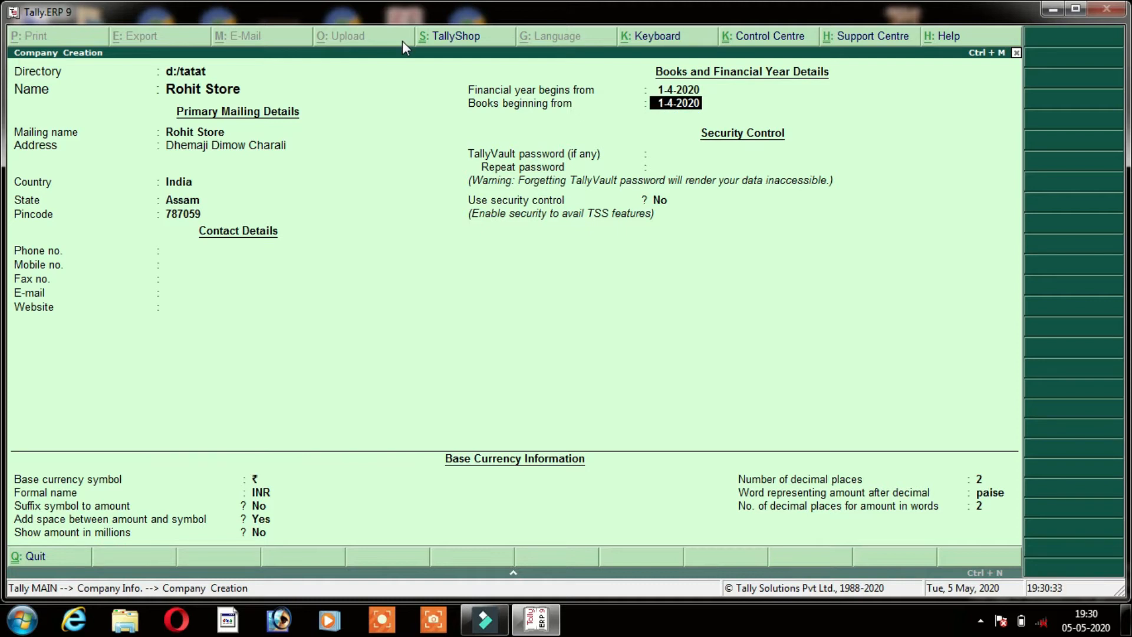
key("Return")
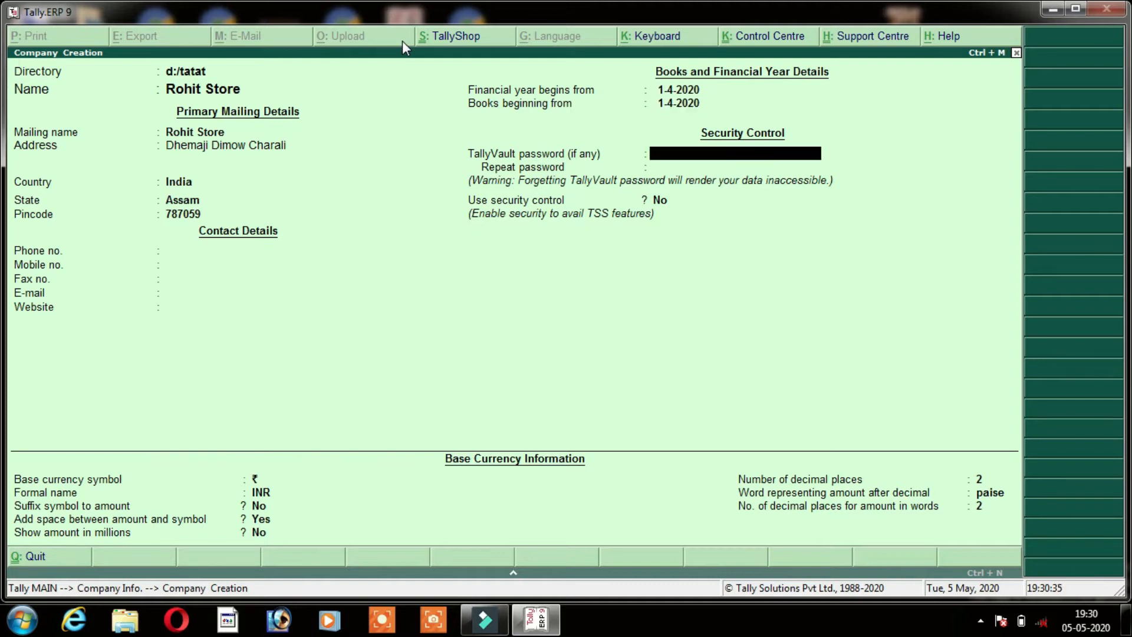
key("Return")
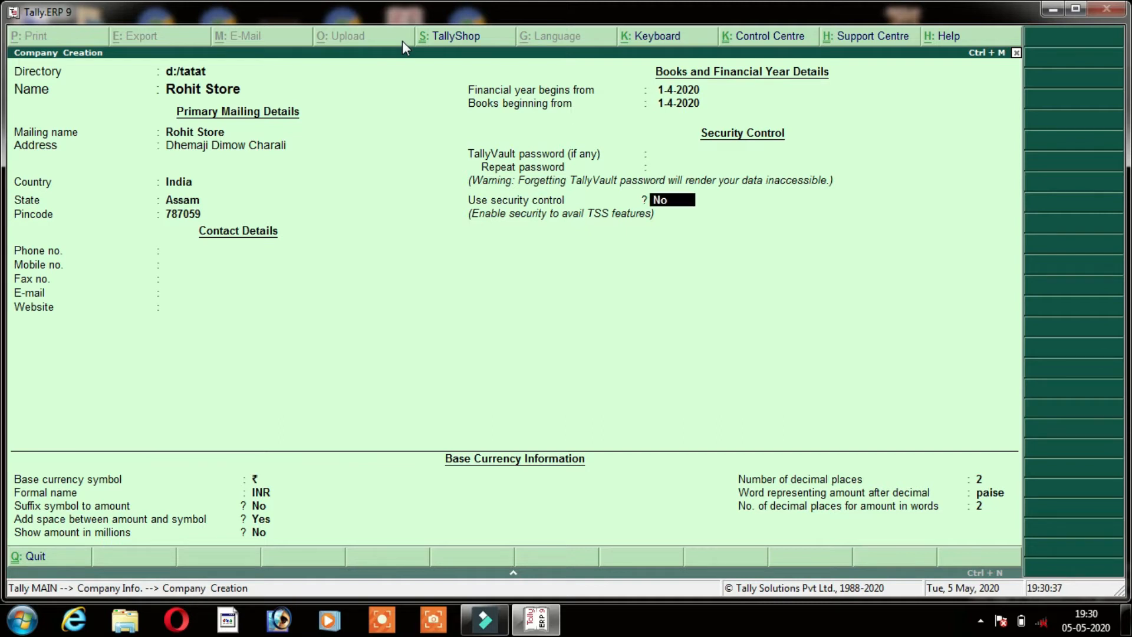
key("Return")
key("Return")
key("Return")
key("Return")
key("Return")
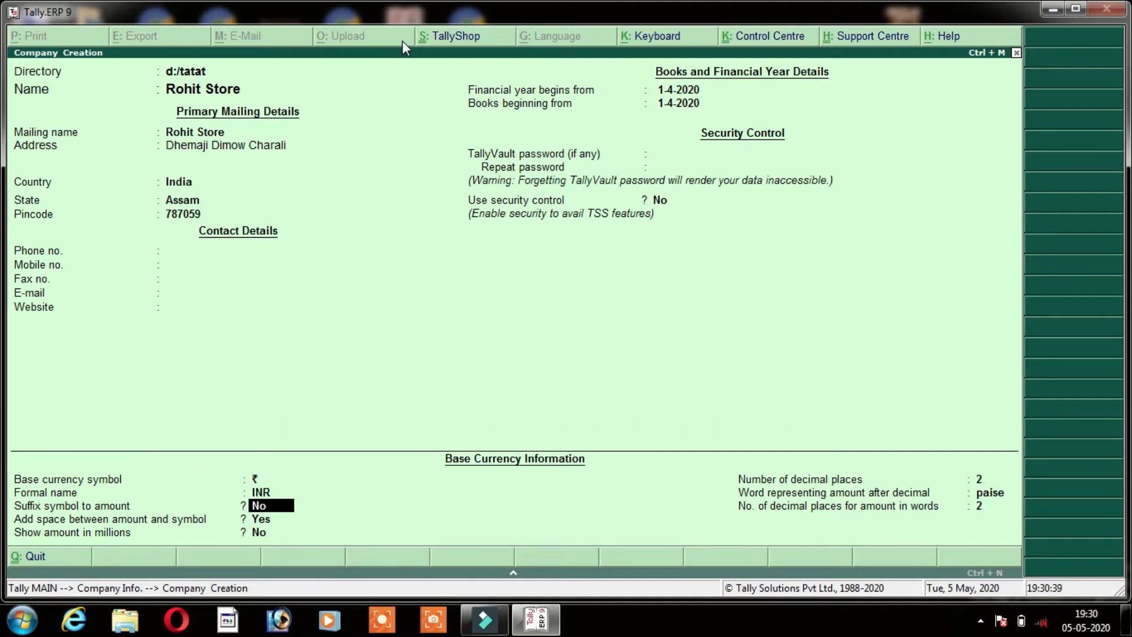
key("Return")
key("Return")
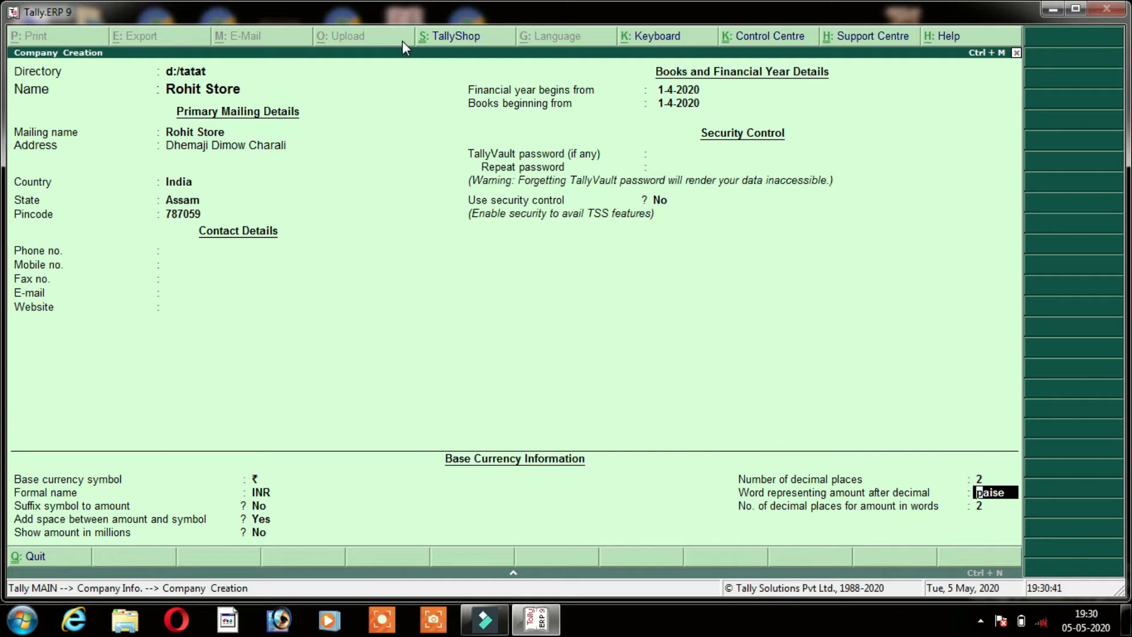
key("Return")
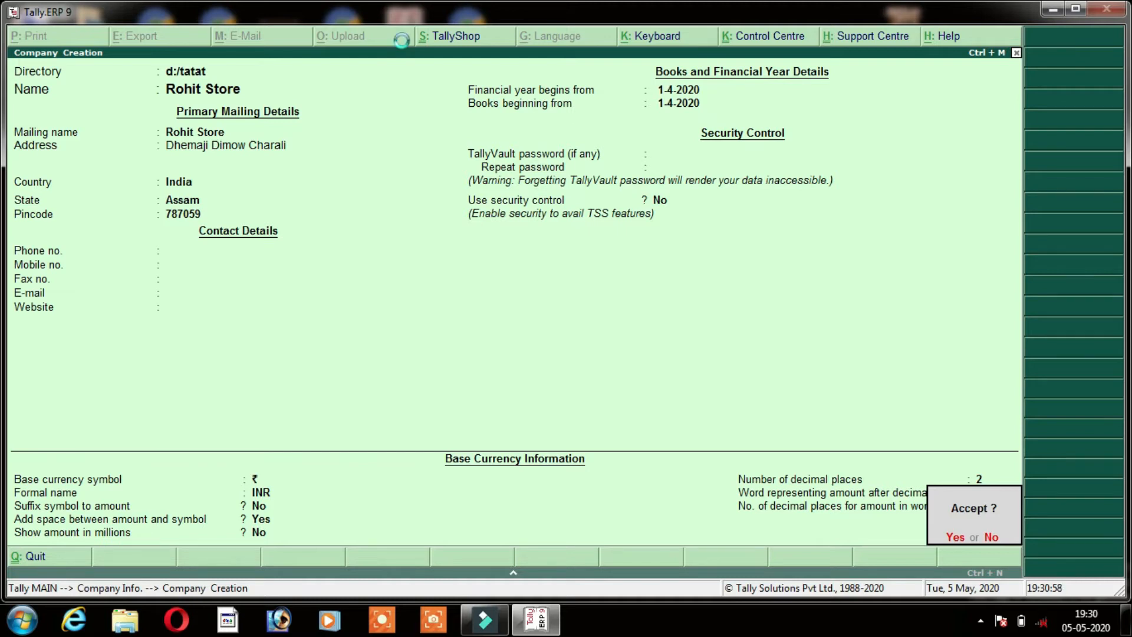
key("Return")
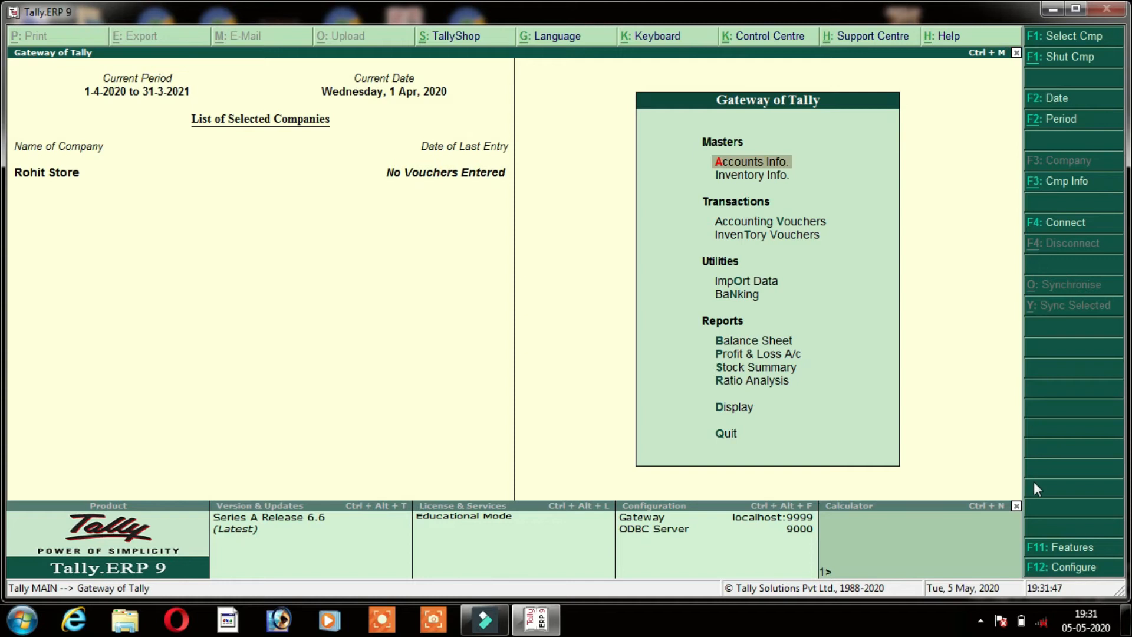
Open the Statutory & Taxation settings in the company features of Rohit Store.
left_click(1045, 549)
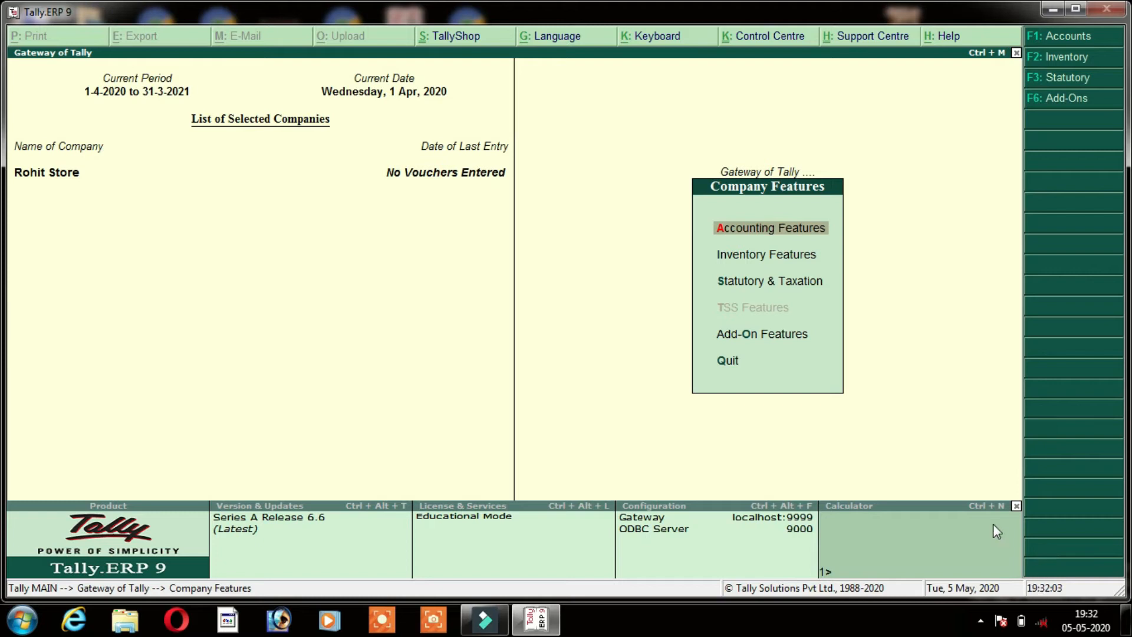
left_click(800, 288)
left_click(801, 288)
left_click(801, 289)
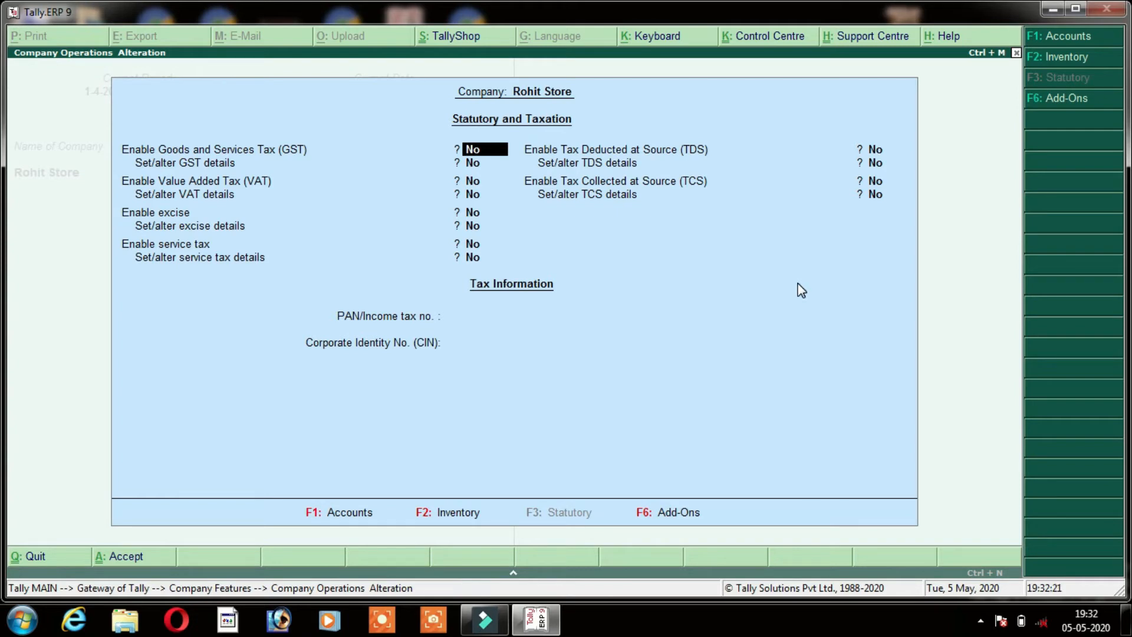
Enable Goods and Services Tax (GST) and set the Set/alter GST details option to Yes.
type("y")
key("Return")
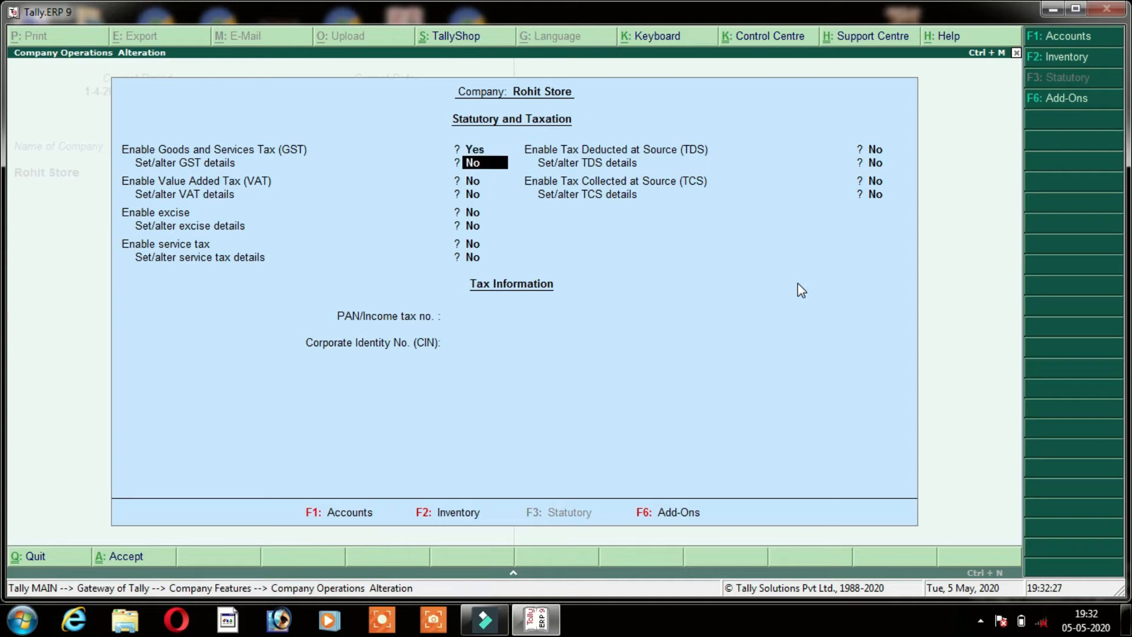
type("y")
key("Return")
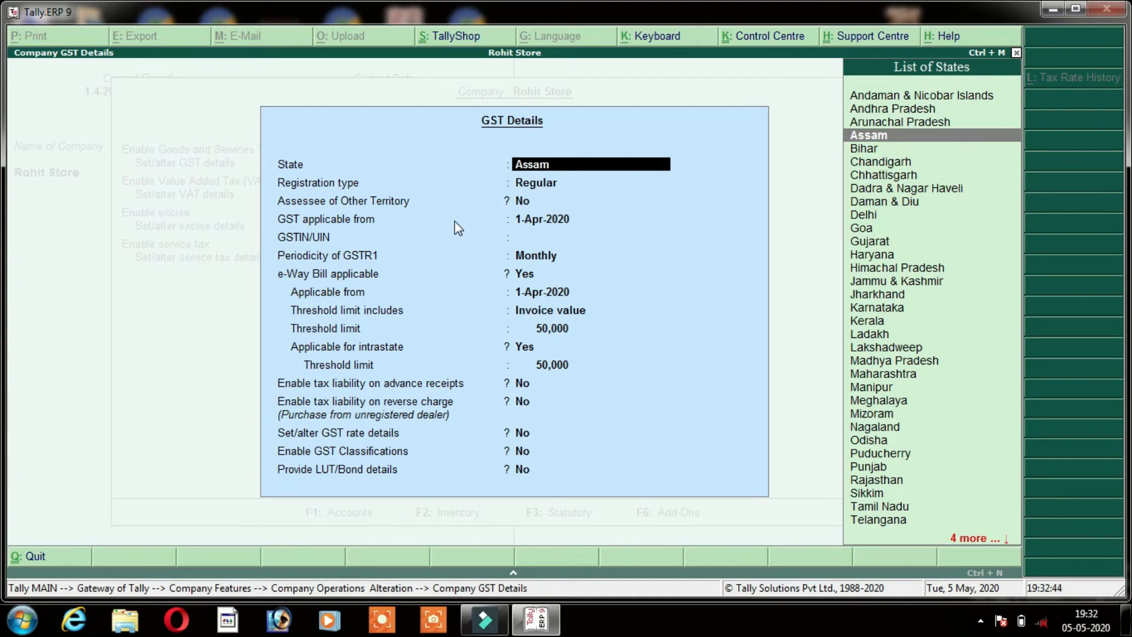
Keep Assam, Regular registration, no other territory and 1-Apr-2020 in the GST details, and leave the GSTIN/UIN blank.
key("Return")
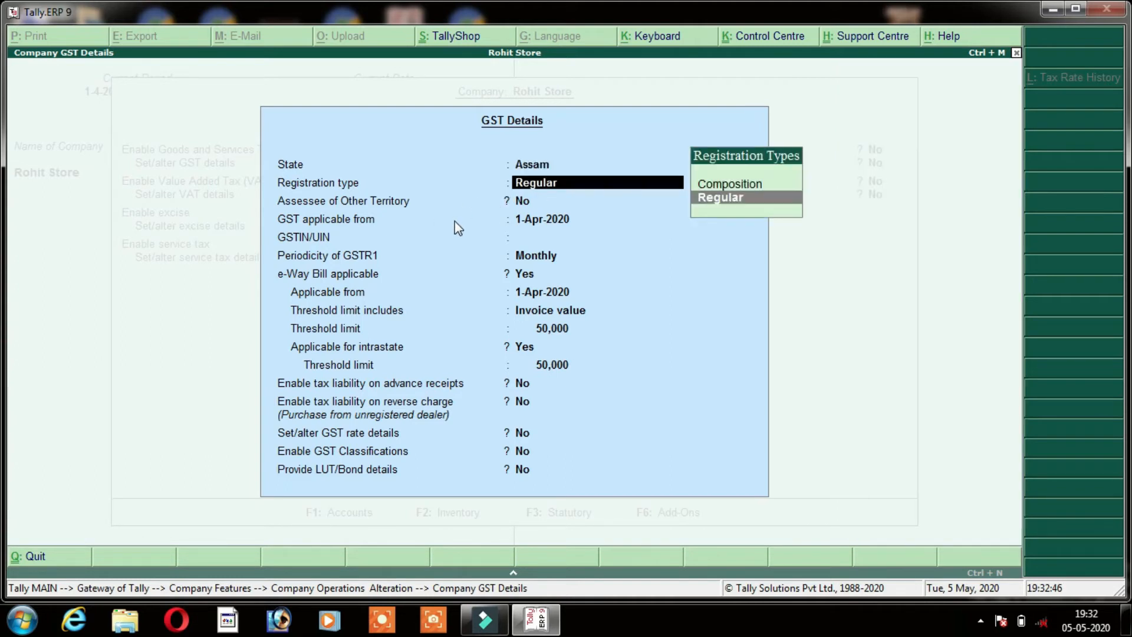
key("Return")
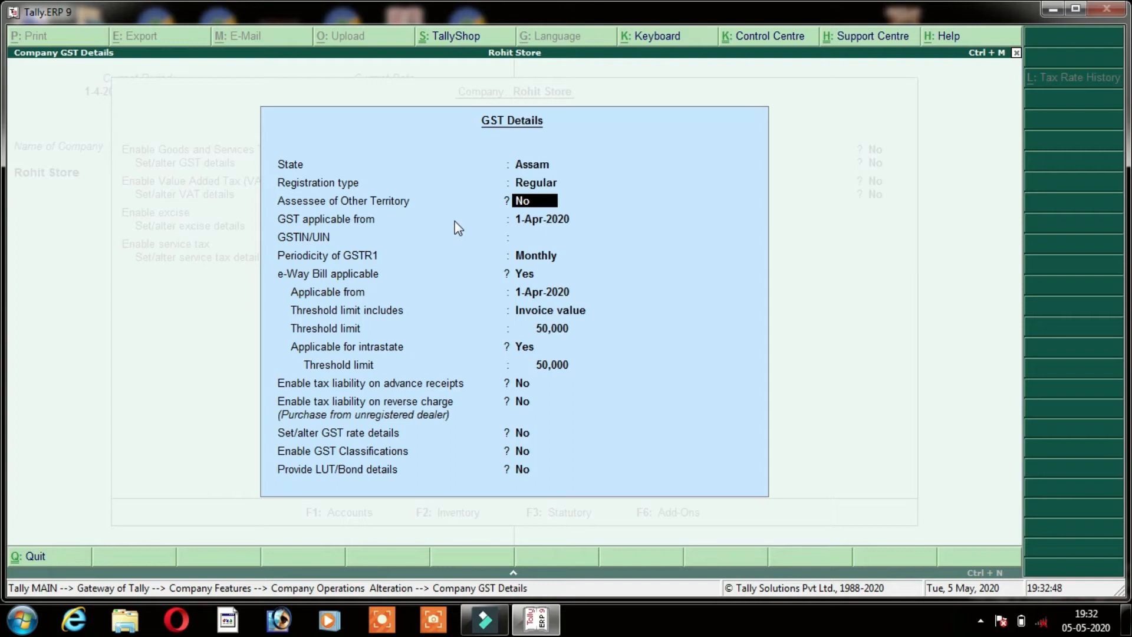
key("Return")
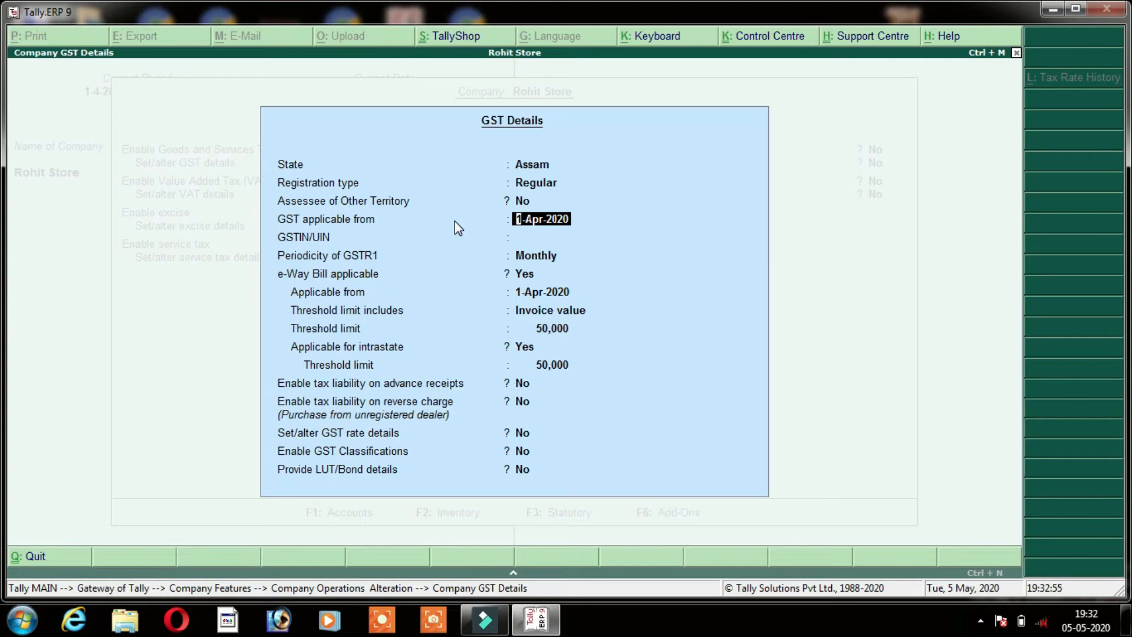
key("Return")
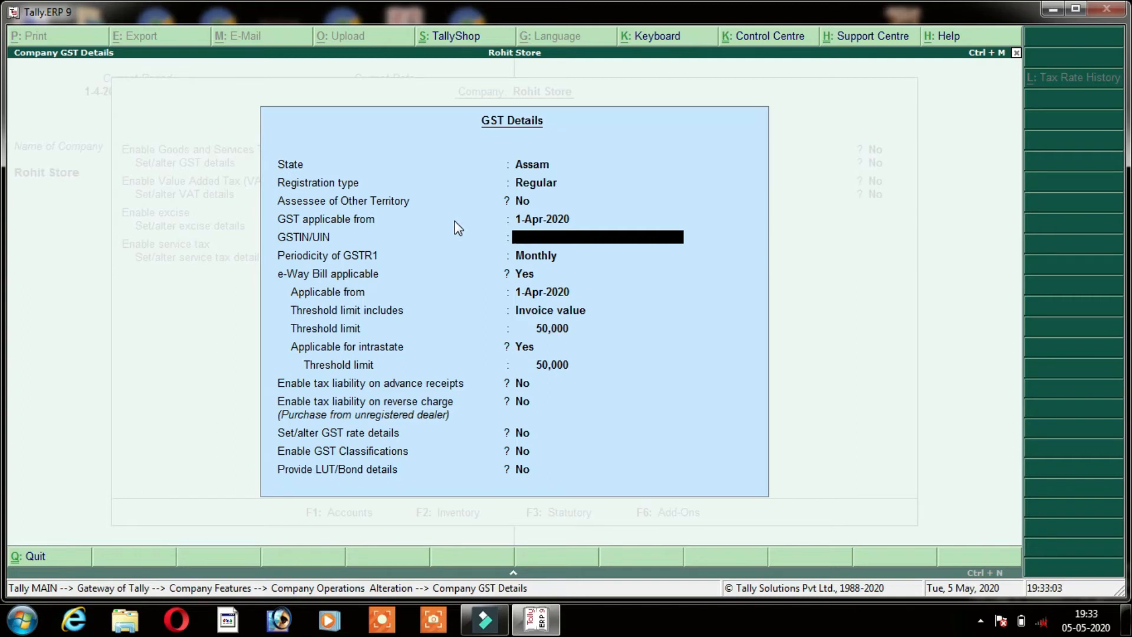
key("Return")
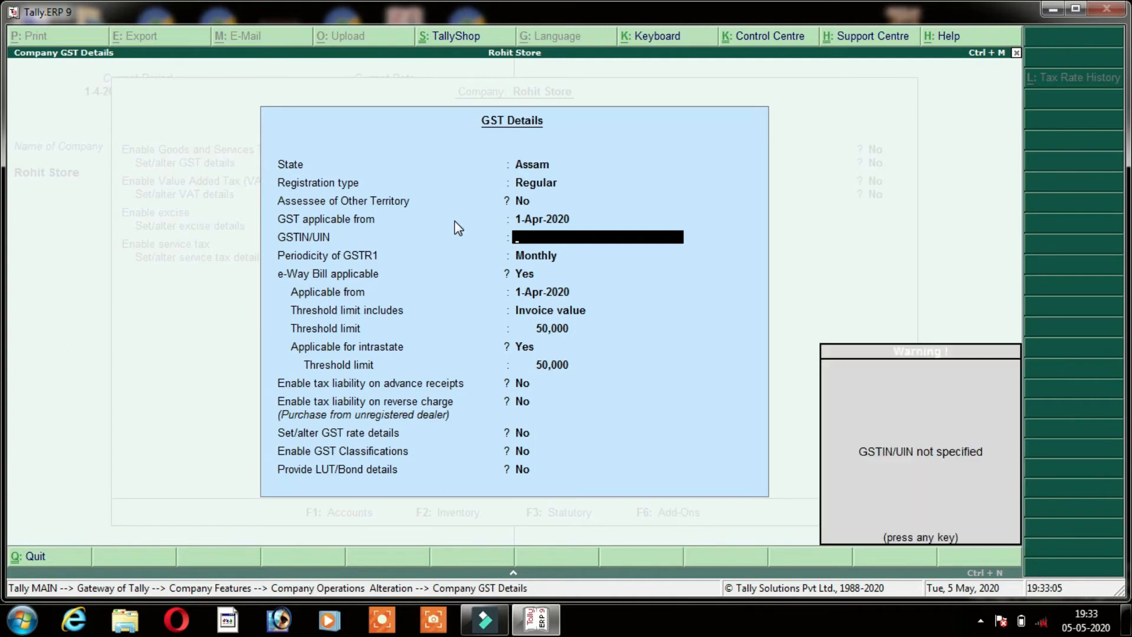
key("Return")
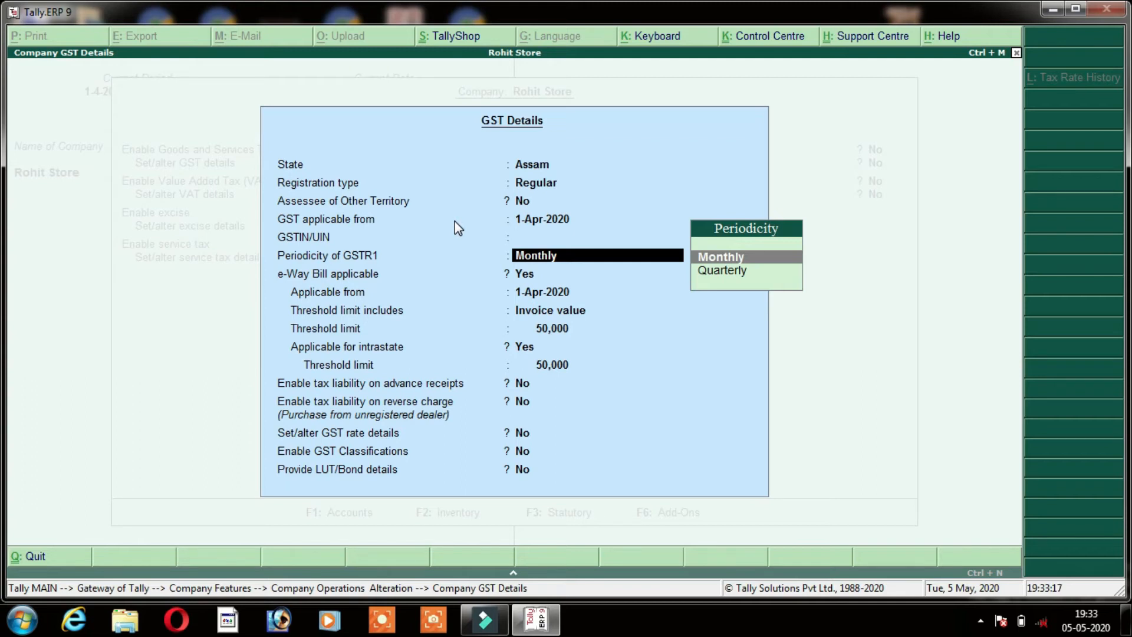
Set the GSTR1 periodicity to Quarterly and make the e-Way Bill threshold limit include Taxable goods value.
key("Down")
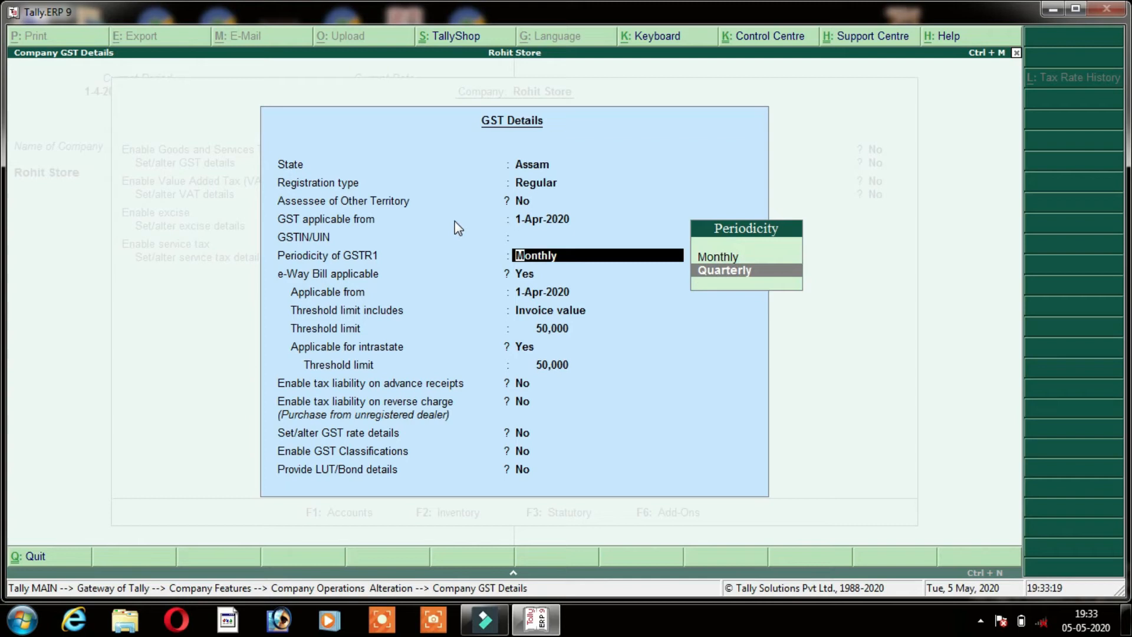
key("Return")
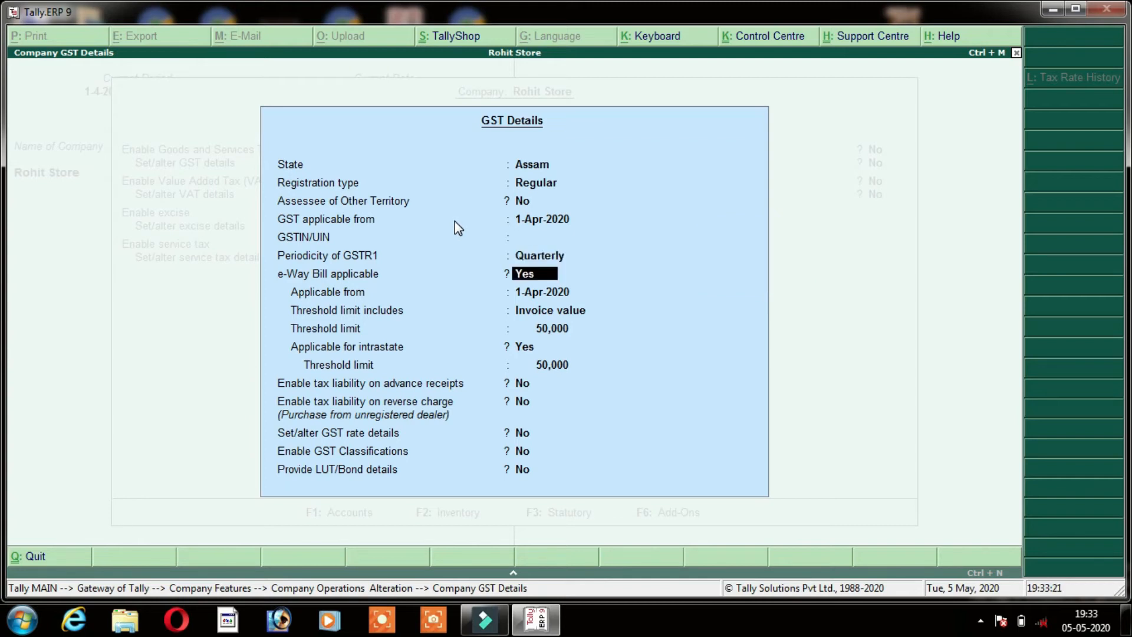
key("Return")
key("Return")
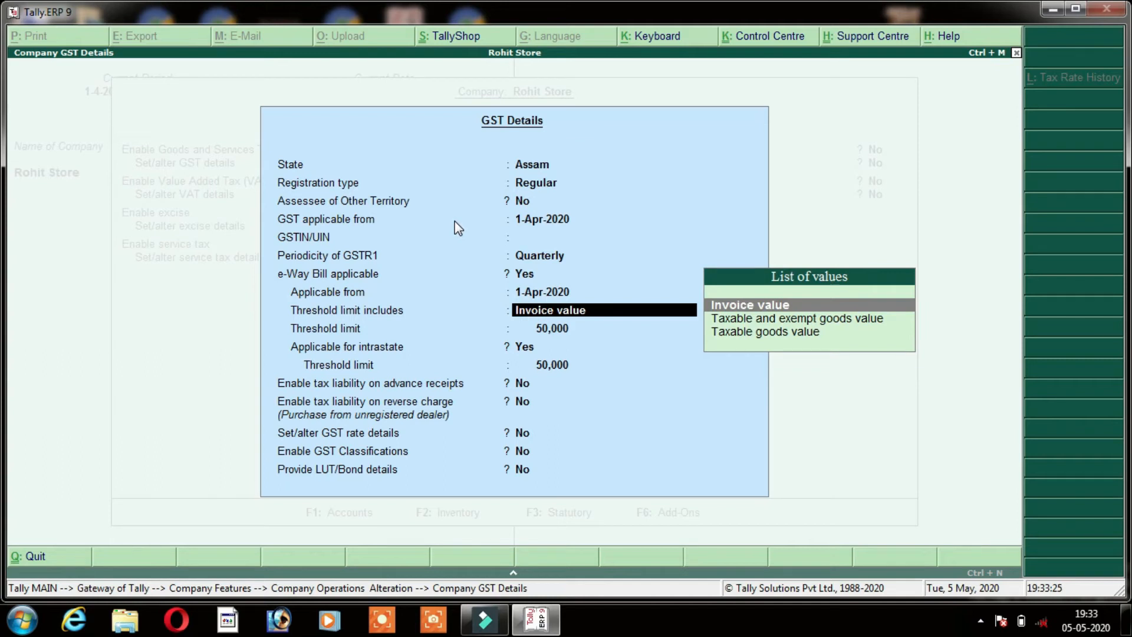
key("Down")
key("Down")
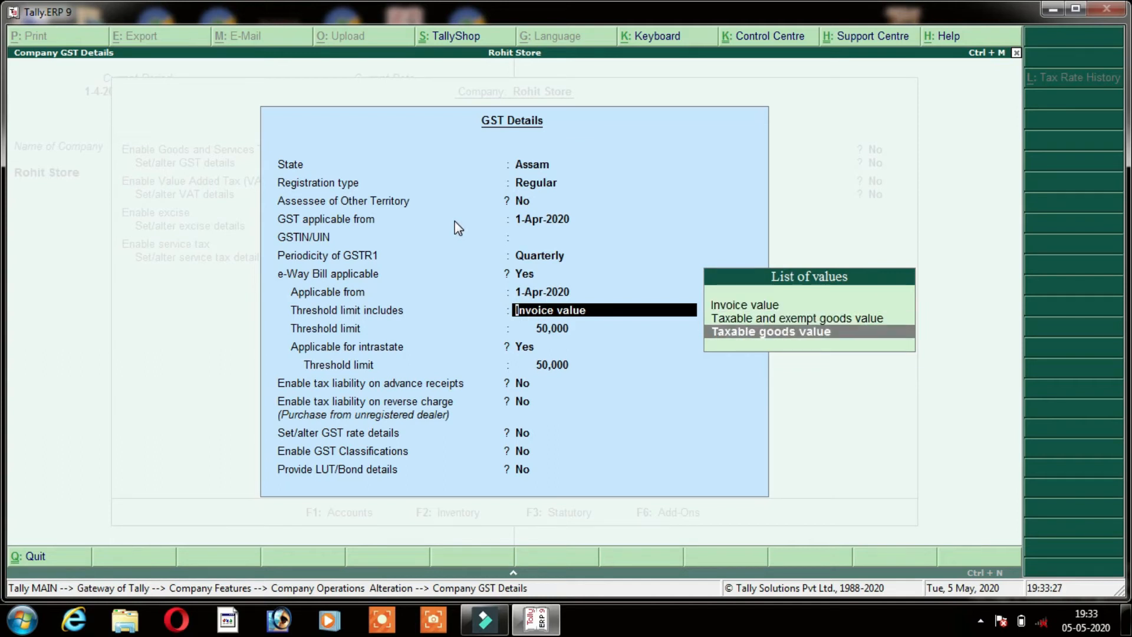
key("Return")
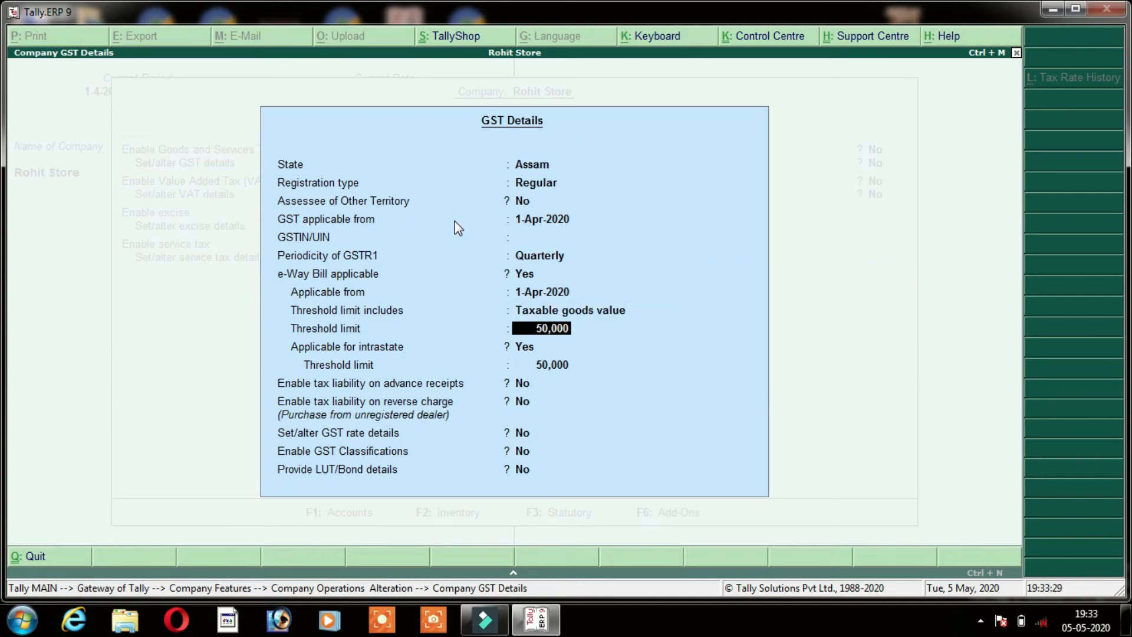
Keep both e-Way Bill threshold limits at 50,000 with intrastate applicability, and leave tax liability on advance receipts and reverse charge disabled.
key("Return")
key("Return")
key("Return")
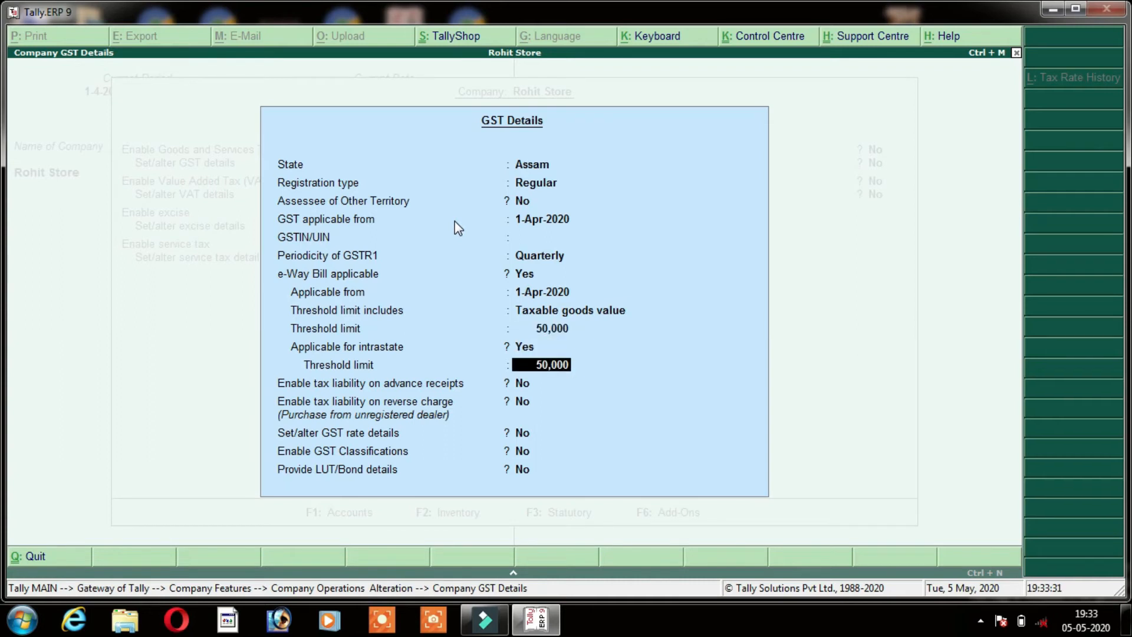
key("Return")
key("Return")
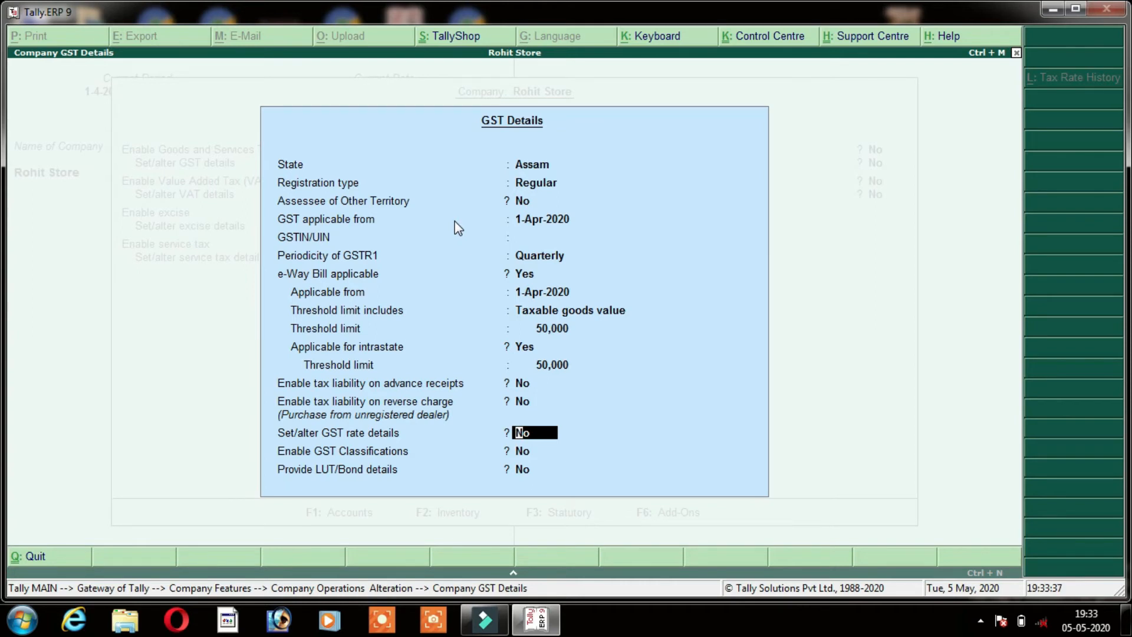
Enable GST Classifications without rate or LUT/Bond details, and accept the GST details.
key("Return")
type("y")
key("Return")
key("Return")
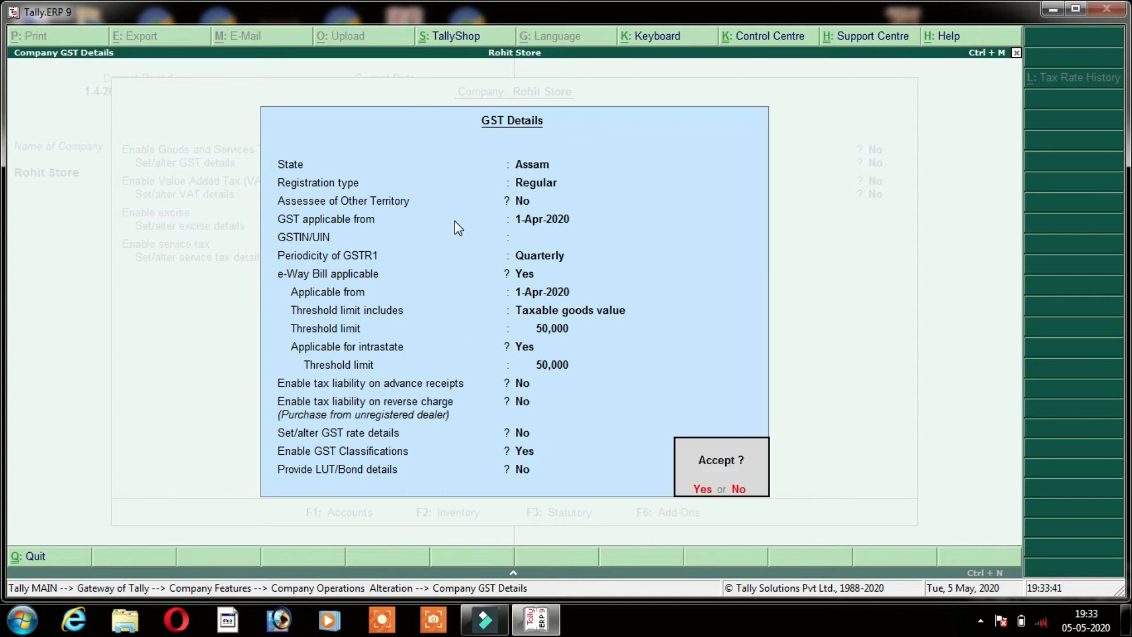
key("y")
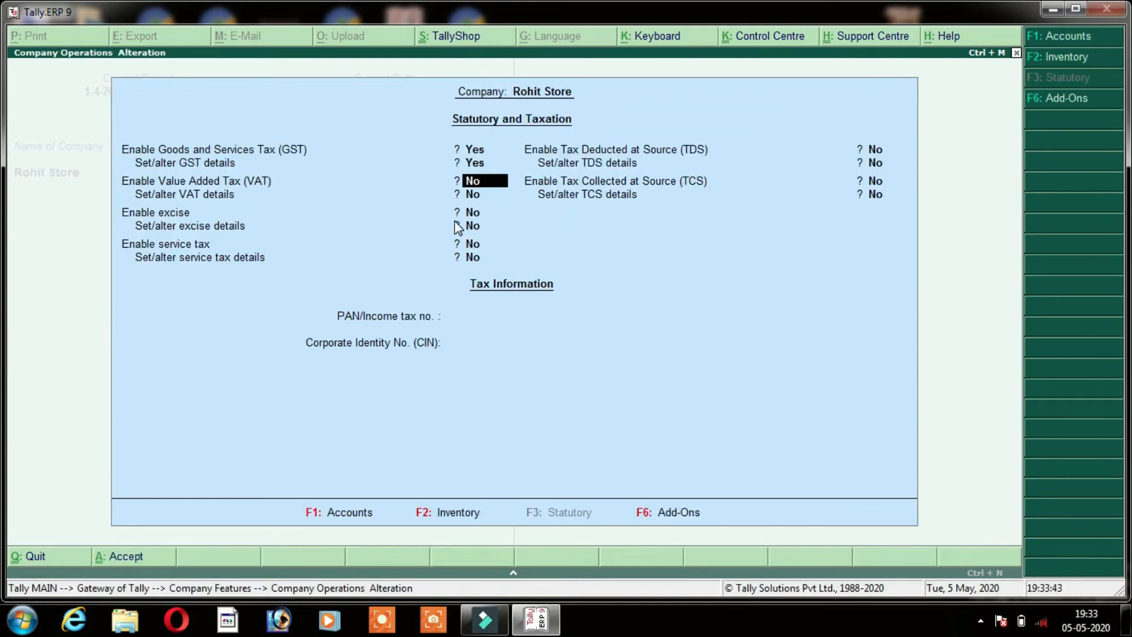
Leave VAT, excise, service tax, TDS and TCS disabled, accept the statutory settings and return to the Gateway of Tally.
key("Return")
key("Return")
key("Return")
key("Return")
key("Return")
key("Return")
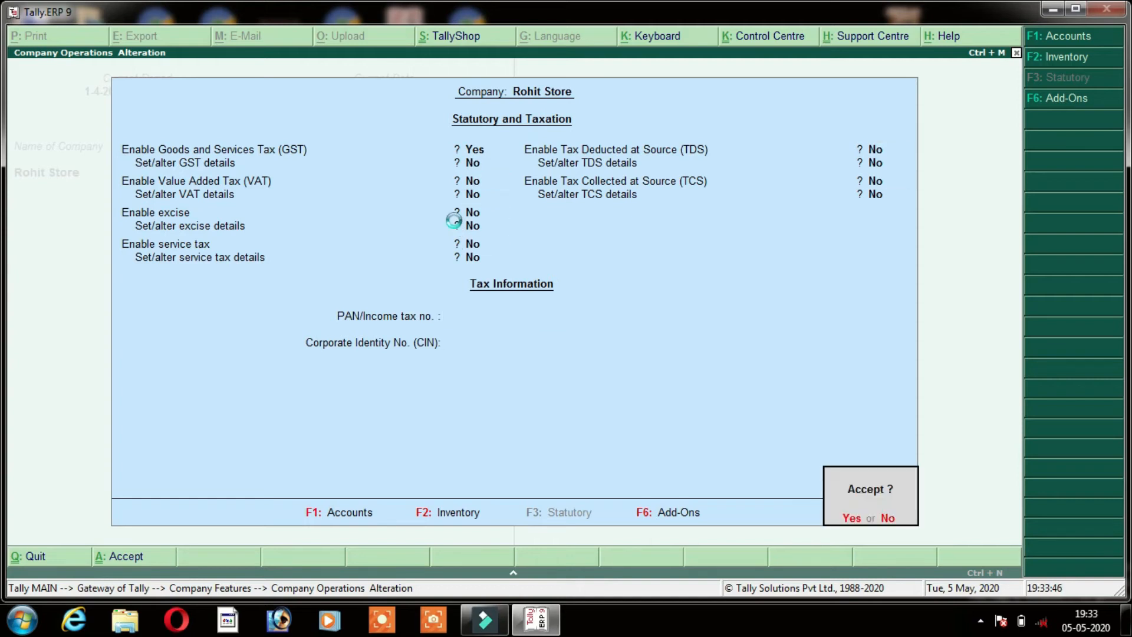
key("y")
key("Return")
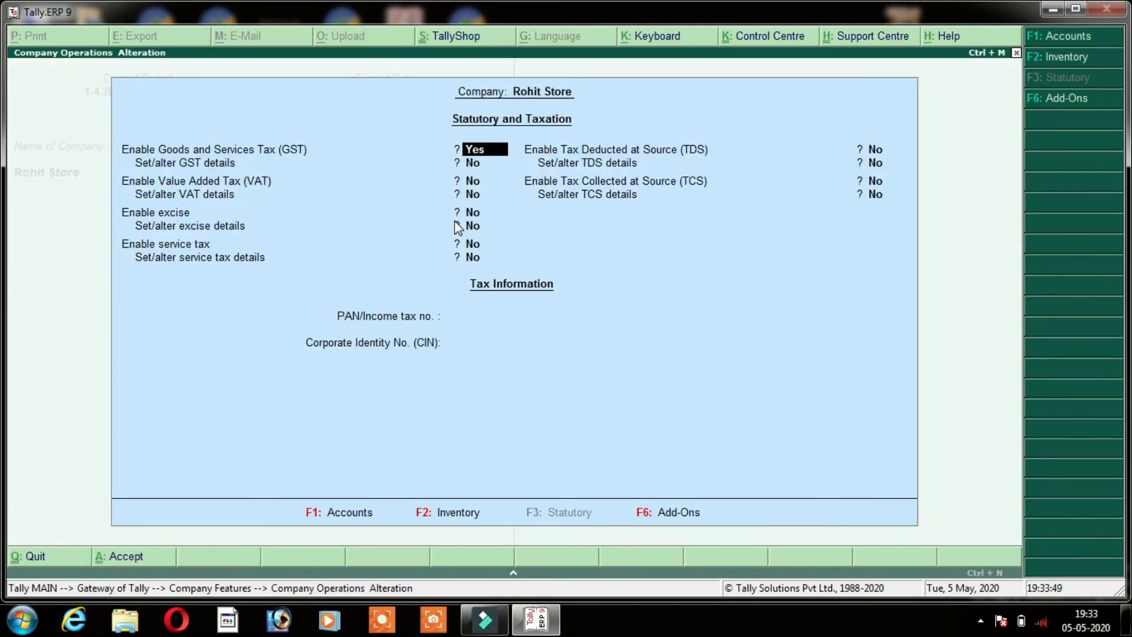
key("Escape")
key("y")
key("Escape")
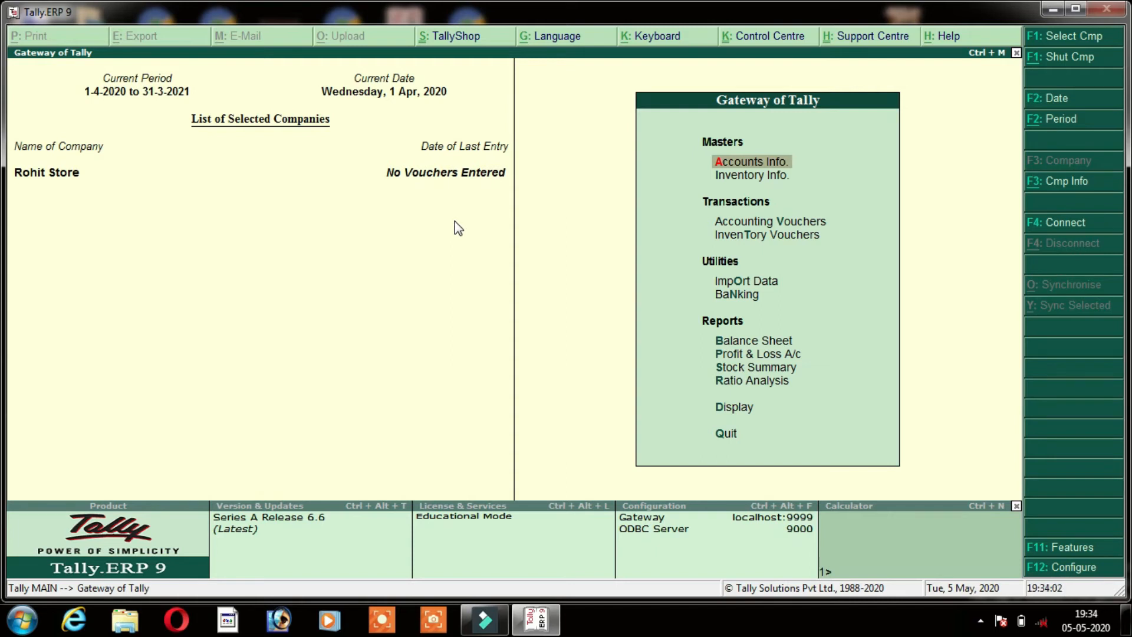
Open the single ledger creation form from the accounts information, dismissing the Windows color scheme prompt.
key("Return")
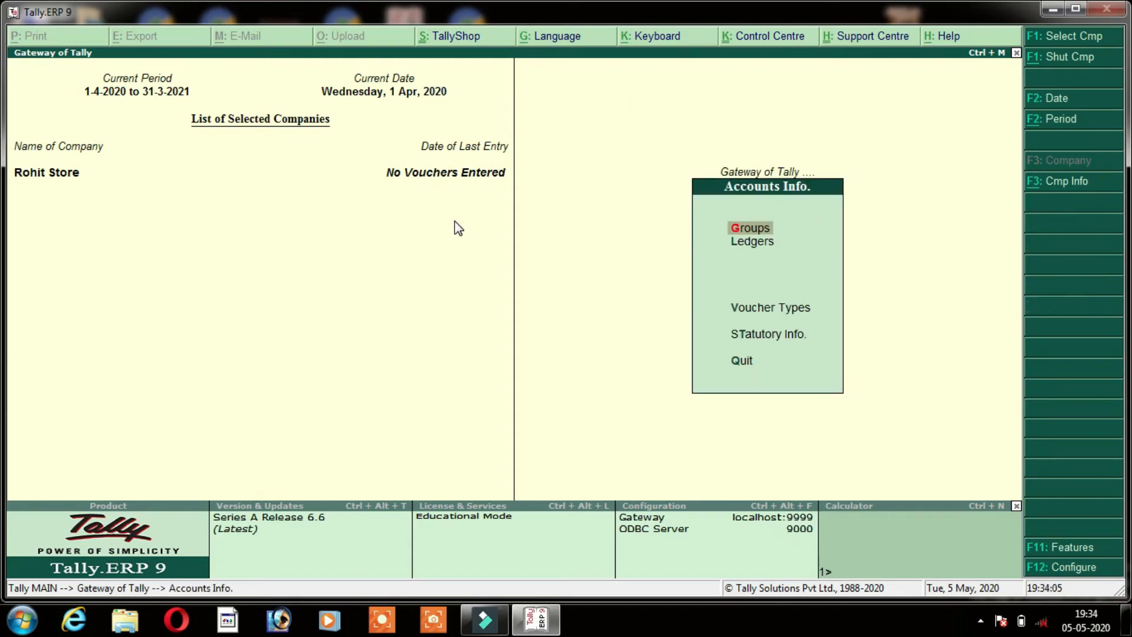
key("Down")
key("Return")
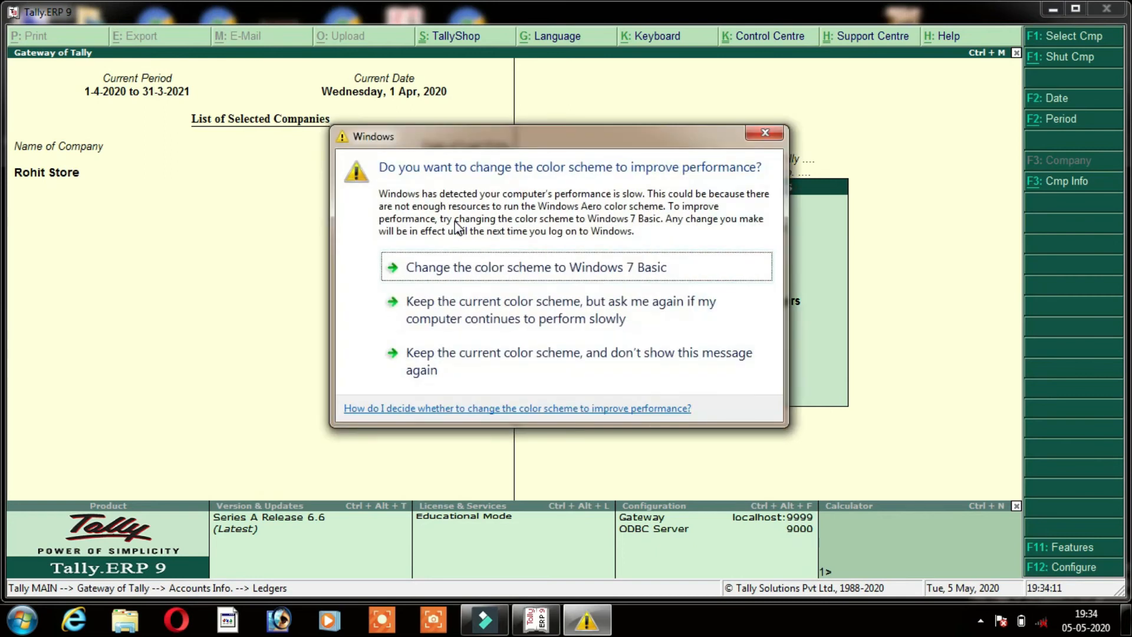
left_click(766, 135)
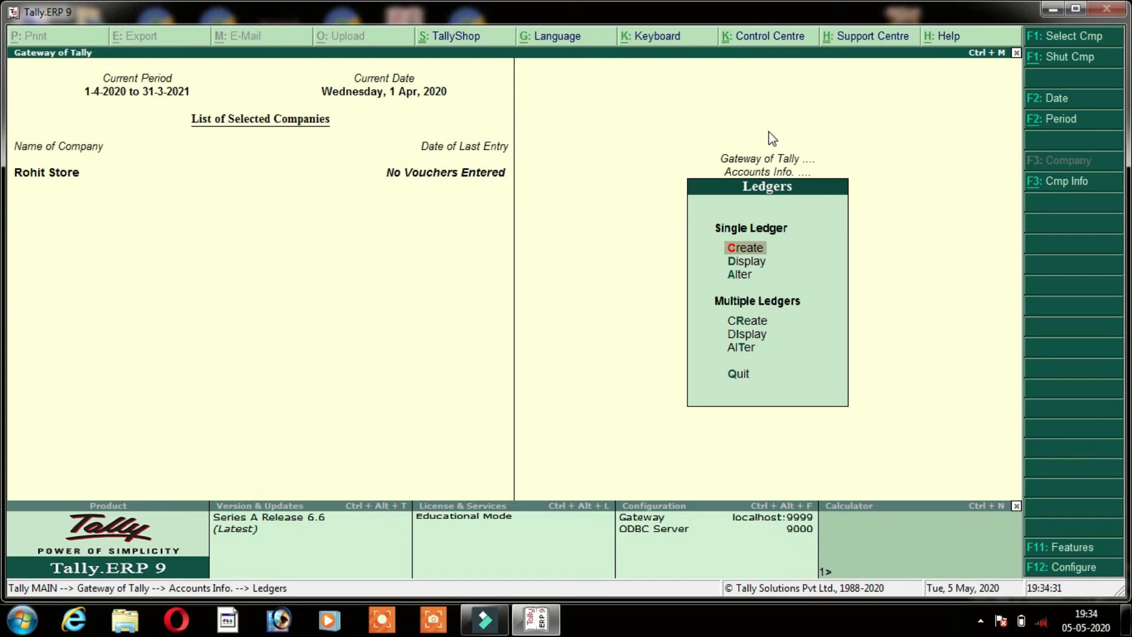
key("Return")
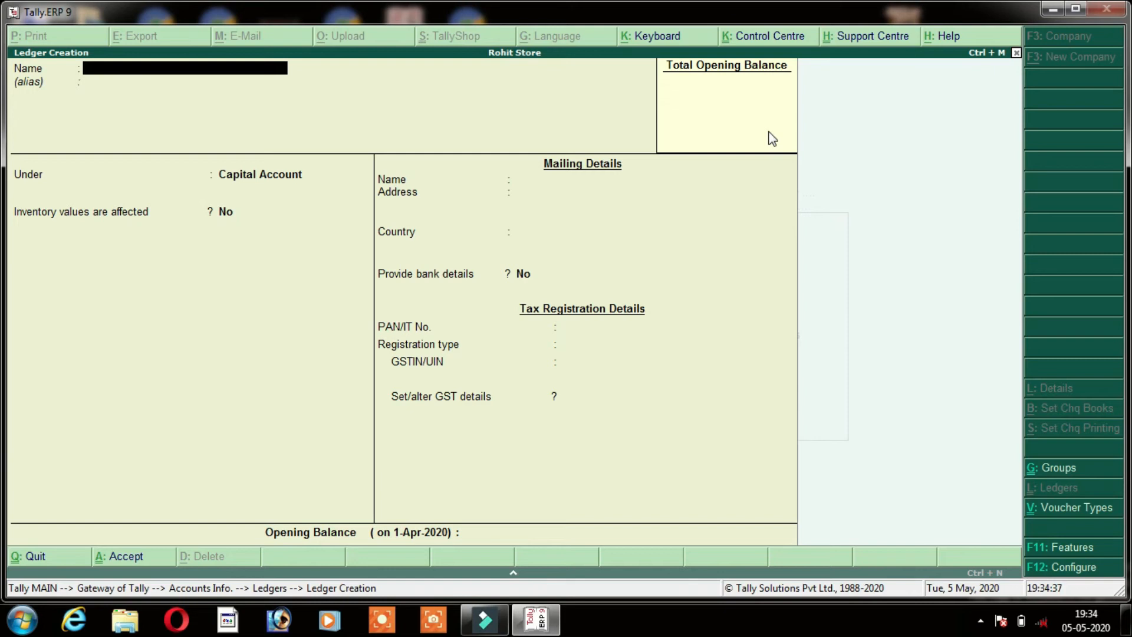
Name the new ledger "Capital Acount" without an alias and place it under the Capital Account group.
type("Capital Acount")
key("Return")
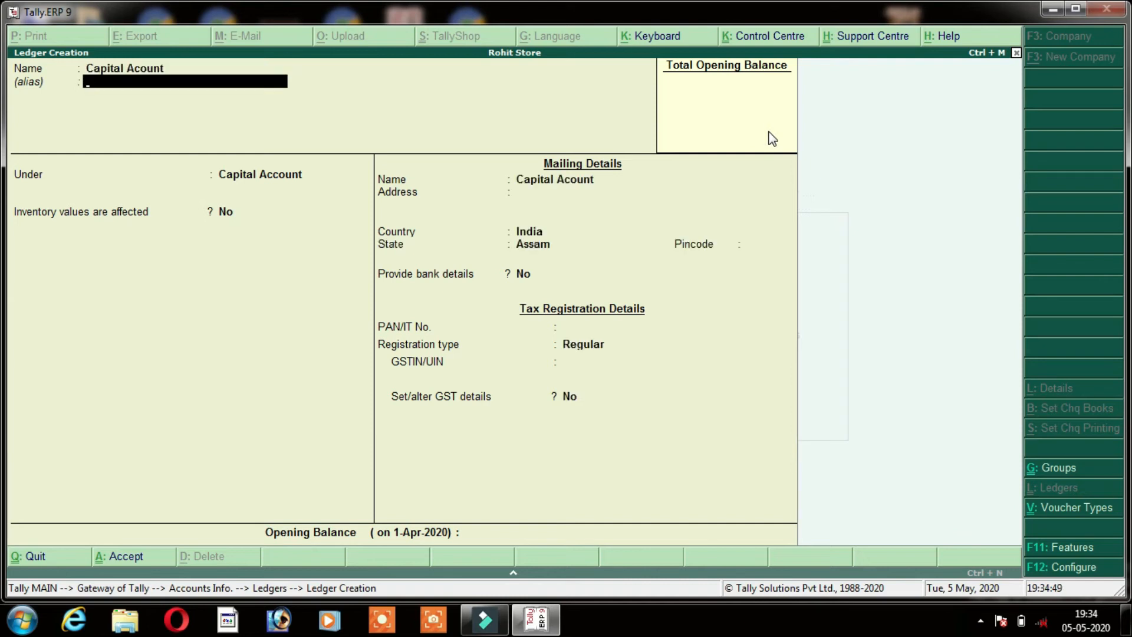
key("Return")
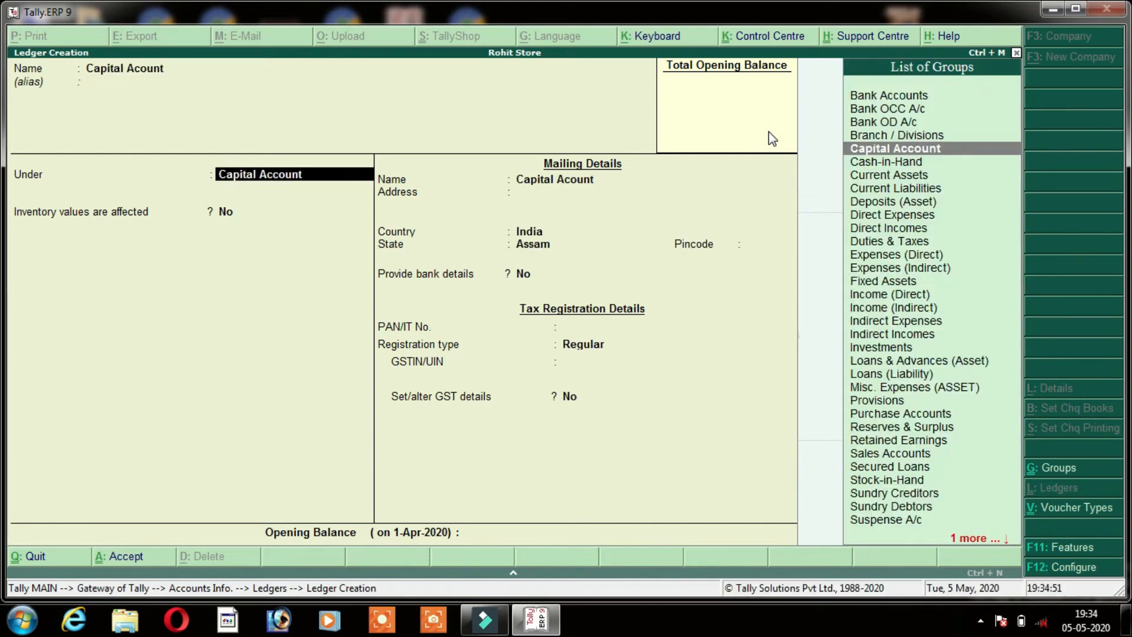
key("Return")
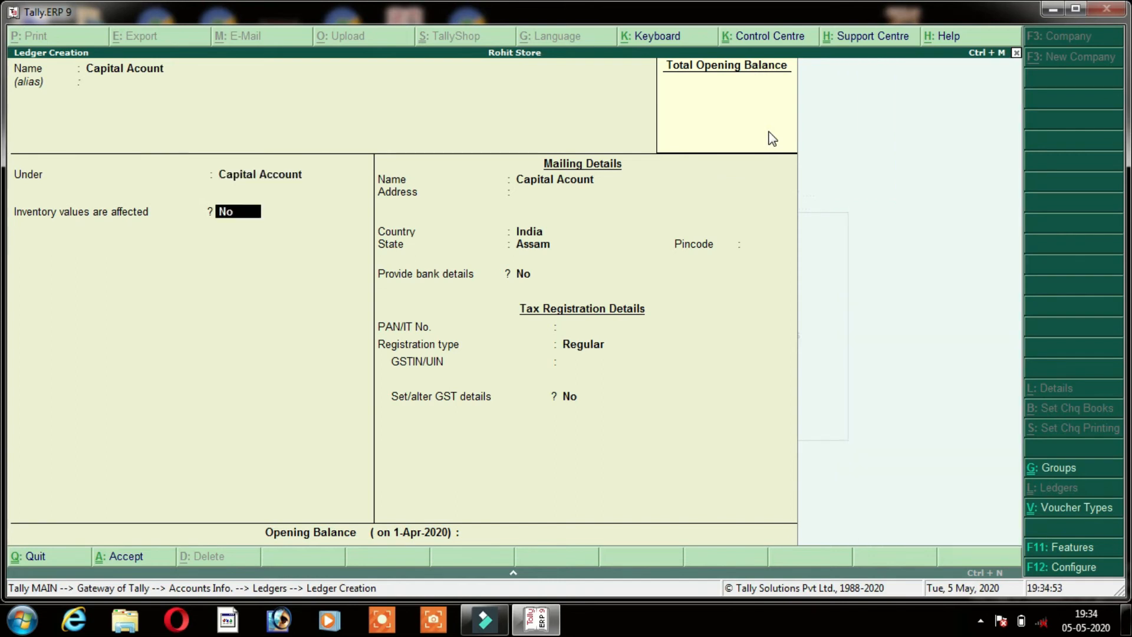
Keep inventory values unaffected, the address blank, India and Assam as location, and no bank details for the capital ledger.
key("Return")
key("Return")
key("Return")
key("Return")
key("Return")
key("Return")
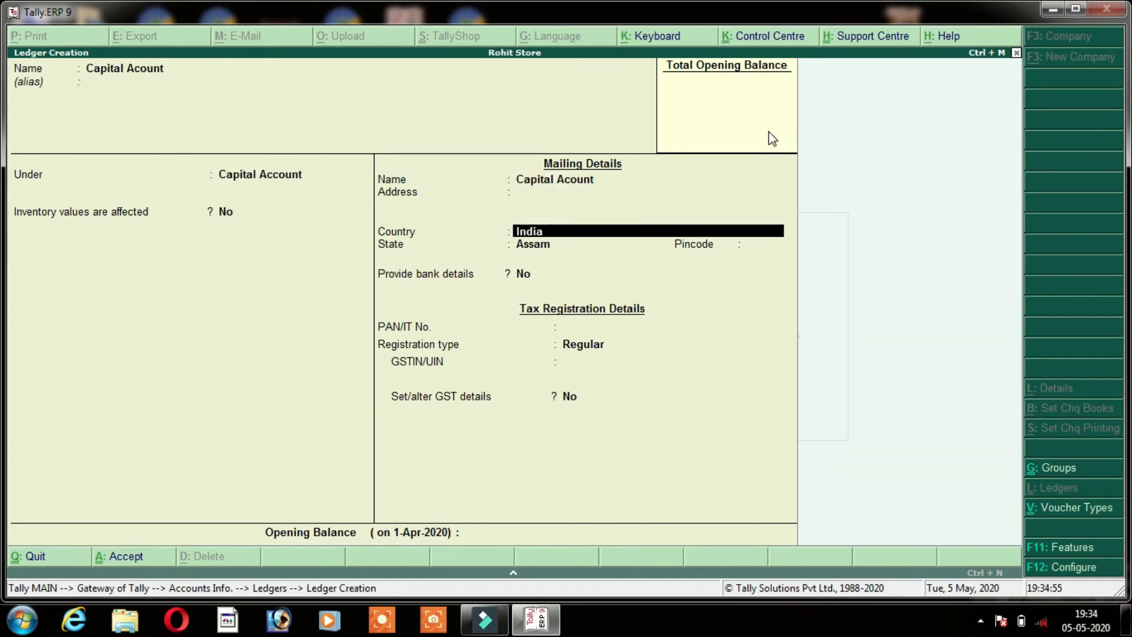
key("Return")
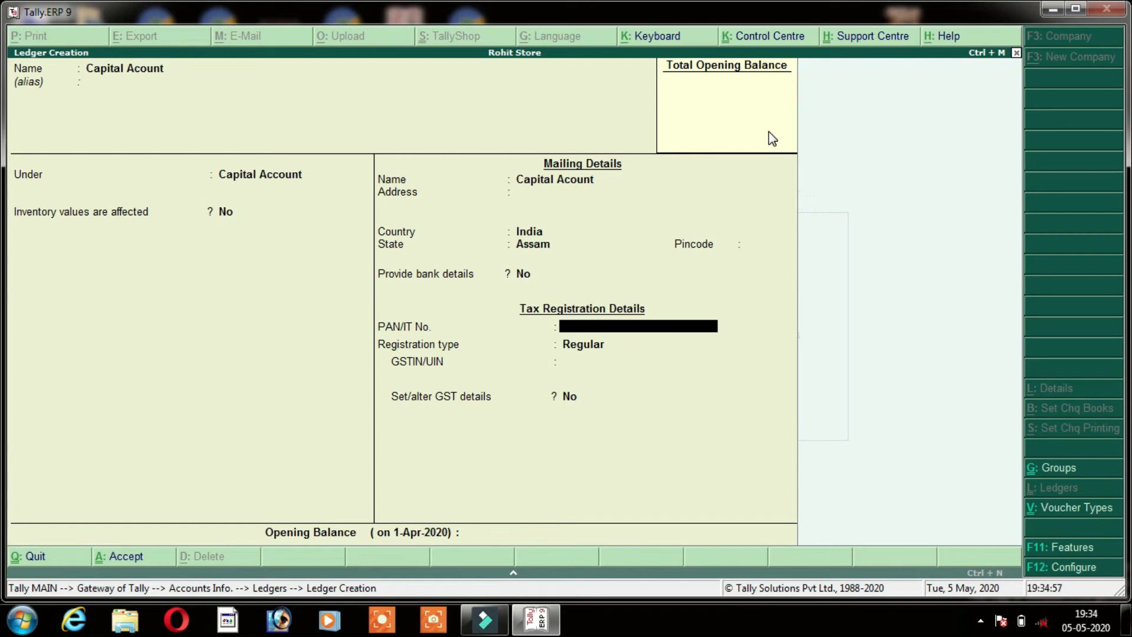
Leave the capital ledger's PAN, GSTIN/UIN and opening balance blank with Regular registration, and save the ledger.
key("Return")
key("Return")
key("Return")
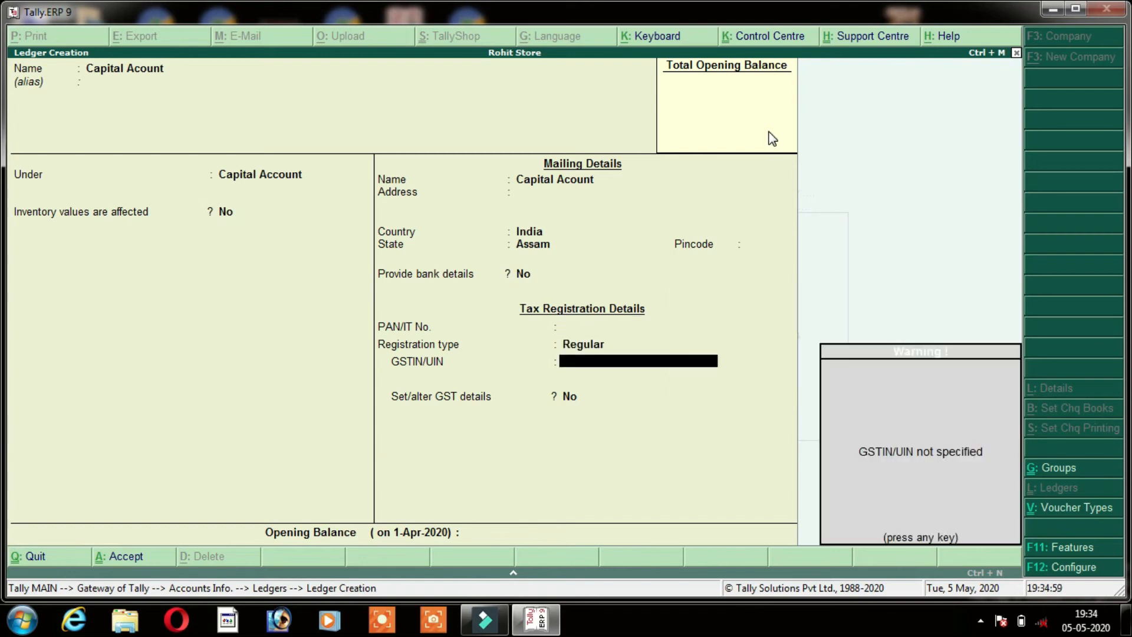
key("Return")
key("Return")
key("Return")
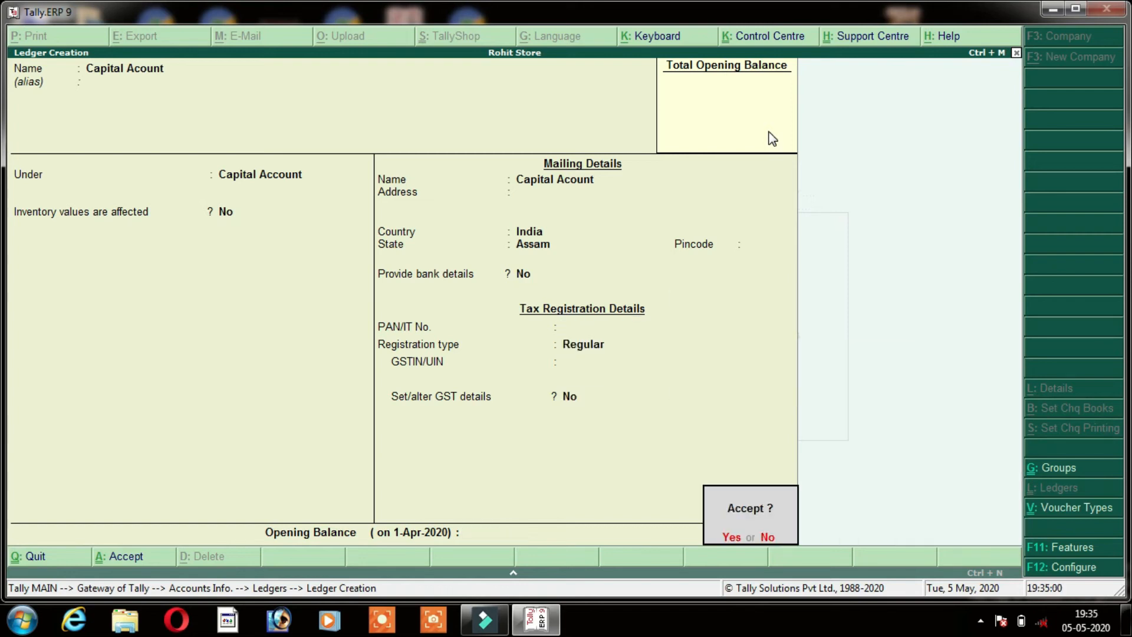
key("Return")
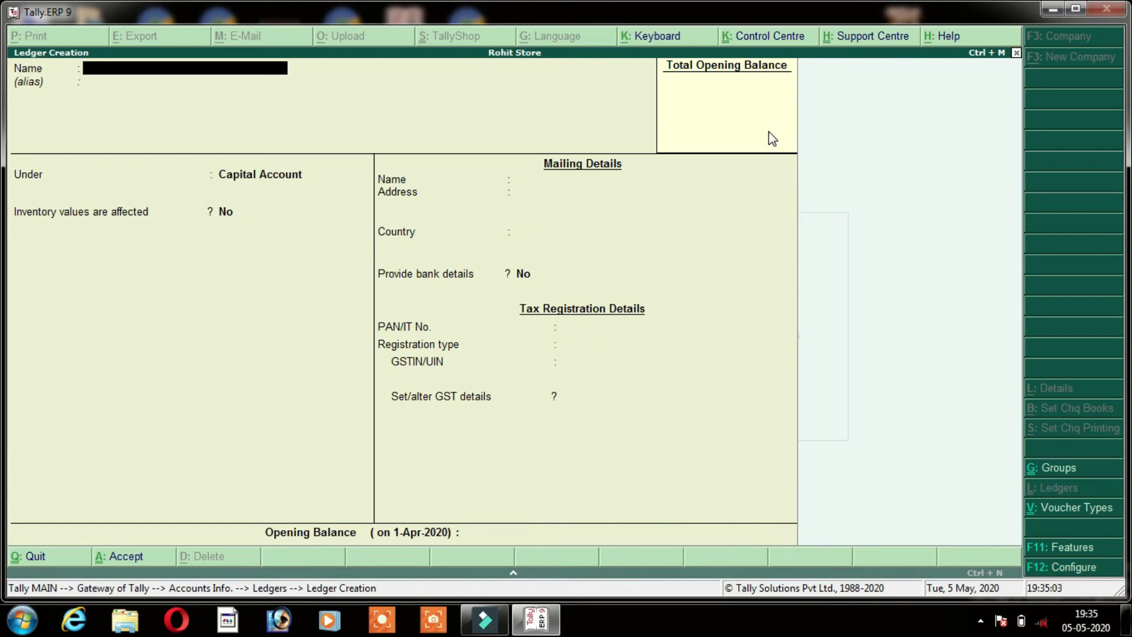
Name the next ledger "Purchase Acount" without an alias and place it under the Purchase Accounts group.
type("Purchase Acount")
key("Return")
key("Return")
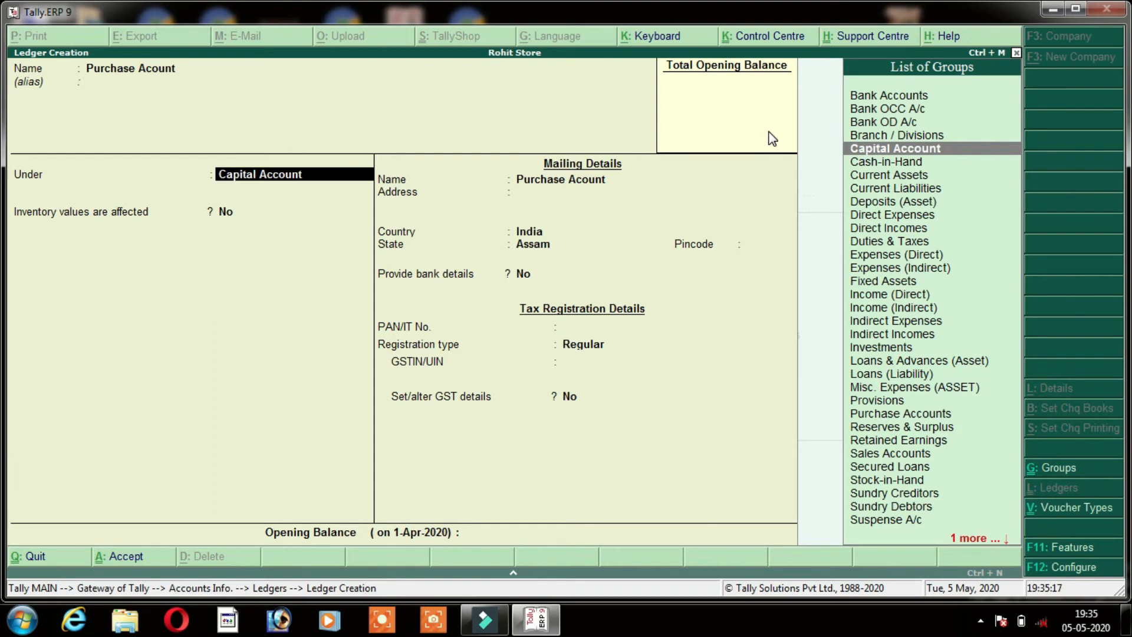
type("Purchase")
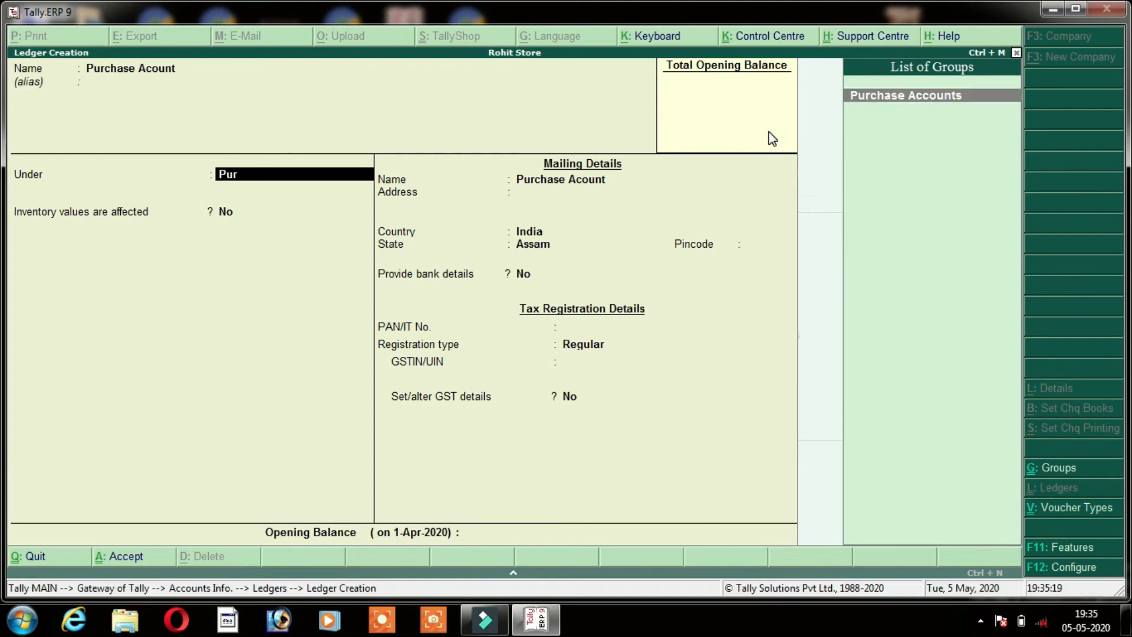
key("Return")
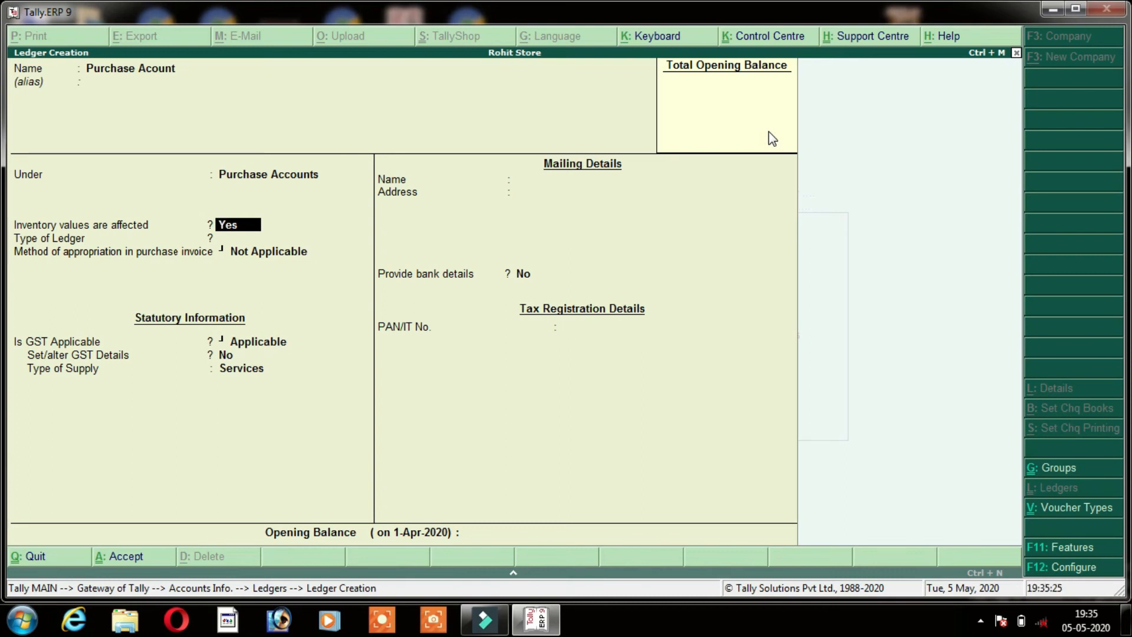
Keep inventory values affected for the purchase ledger, with its ledger type and method of appropriation both Not Applicable.
key("Return")
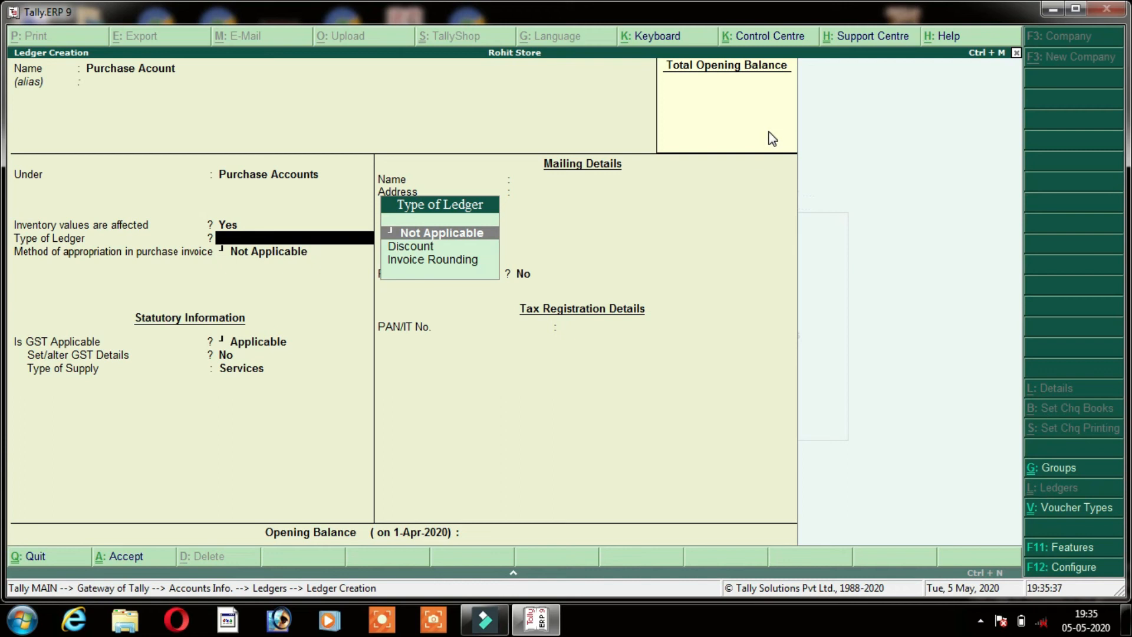
key("Down")
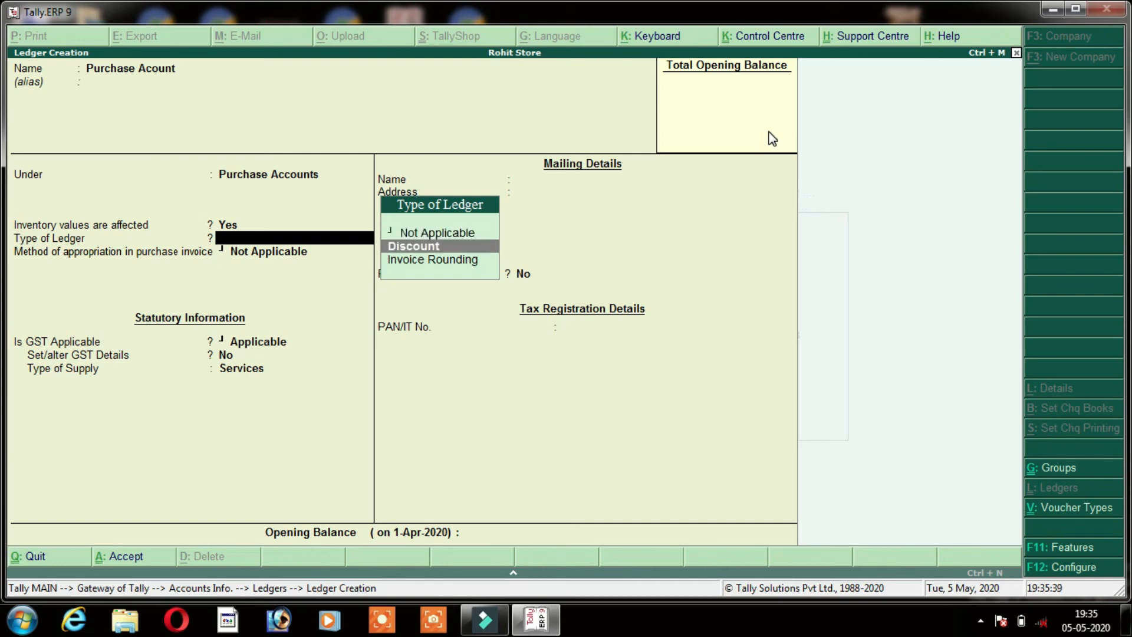
key("Down")
key("Up")
key("Up")
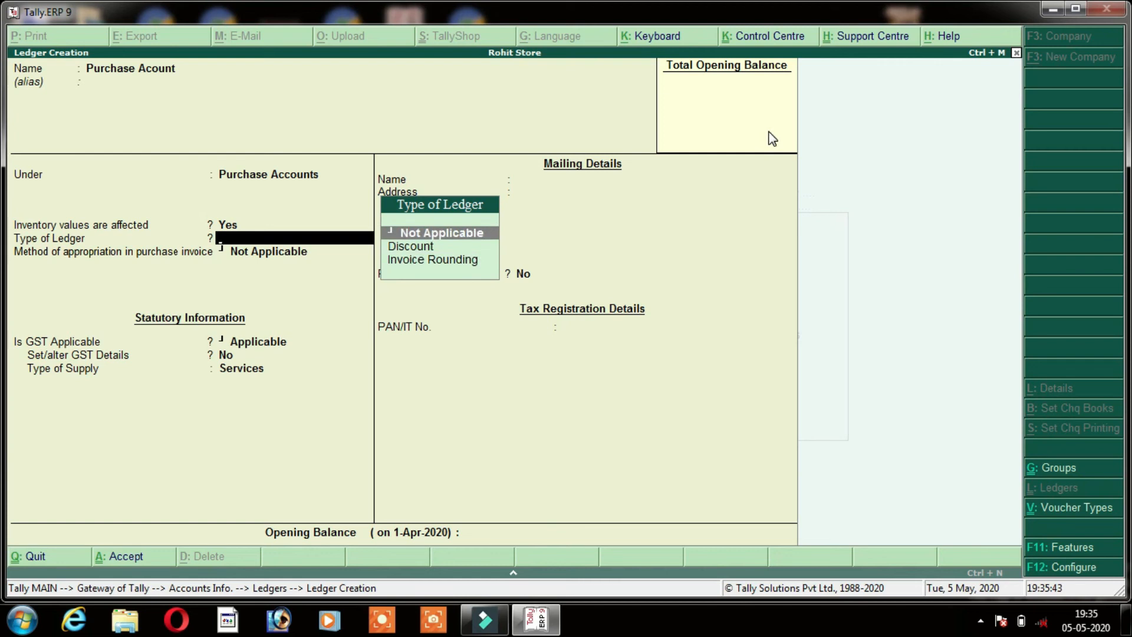
key("Return")
key("Return")
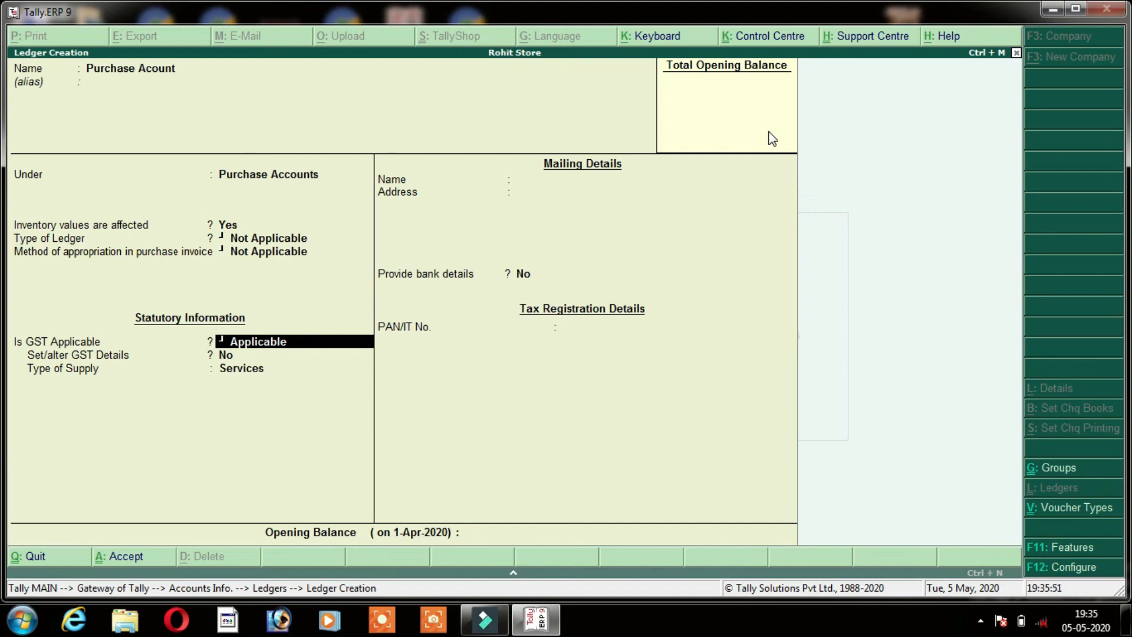
Keep GST applicable and enable GST details for the purchase ledger, with classification Undefined and nature of transaction Not Applicable.
key("Return")
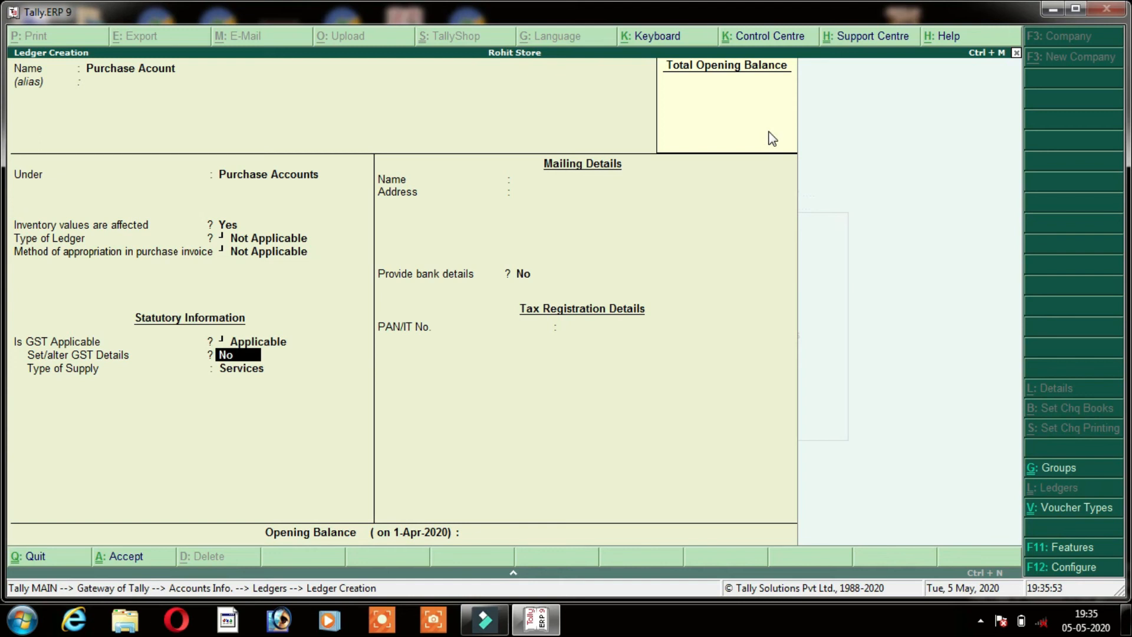
type("y")
key("Return")
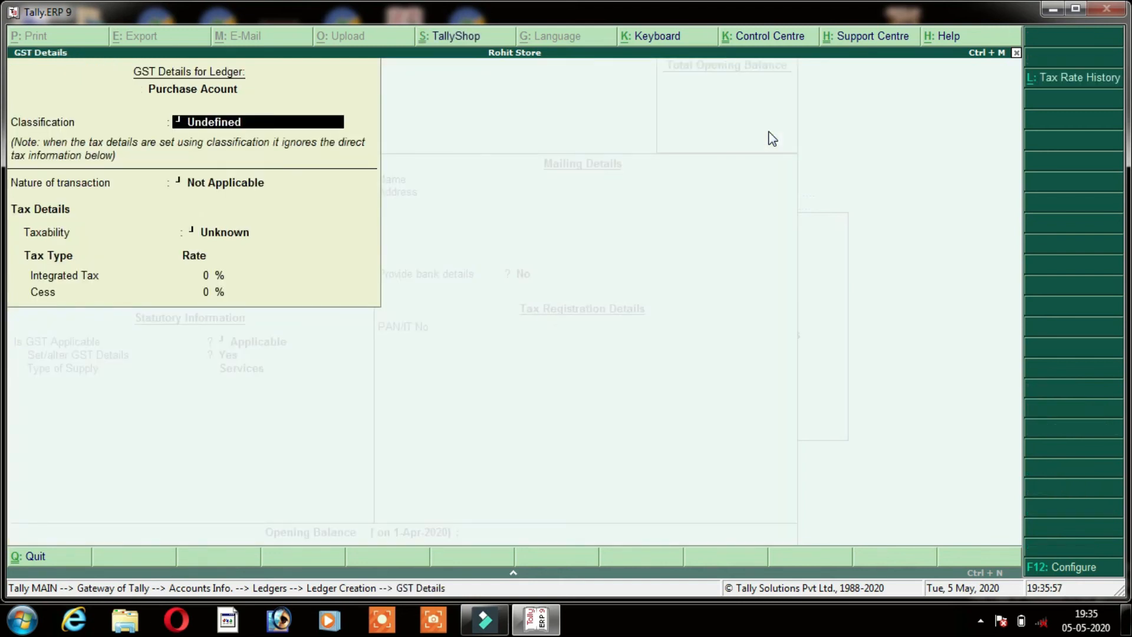
key("Return")
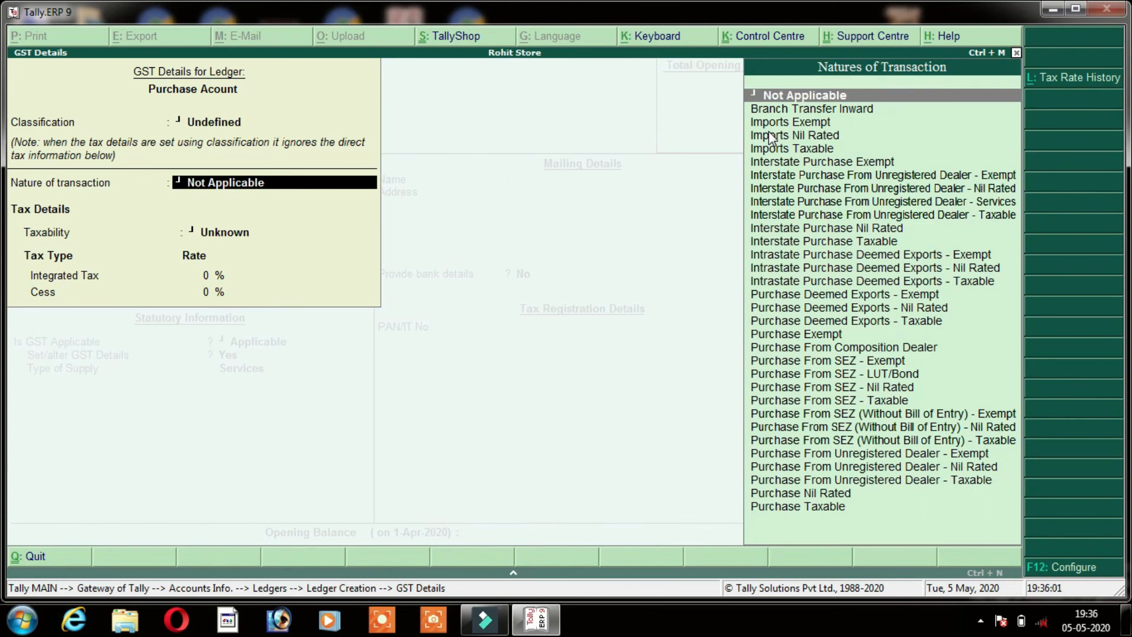
key("Return")
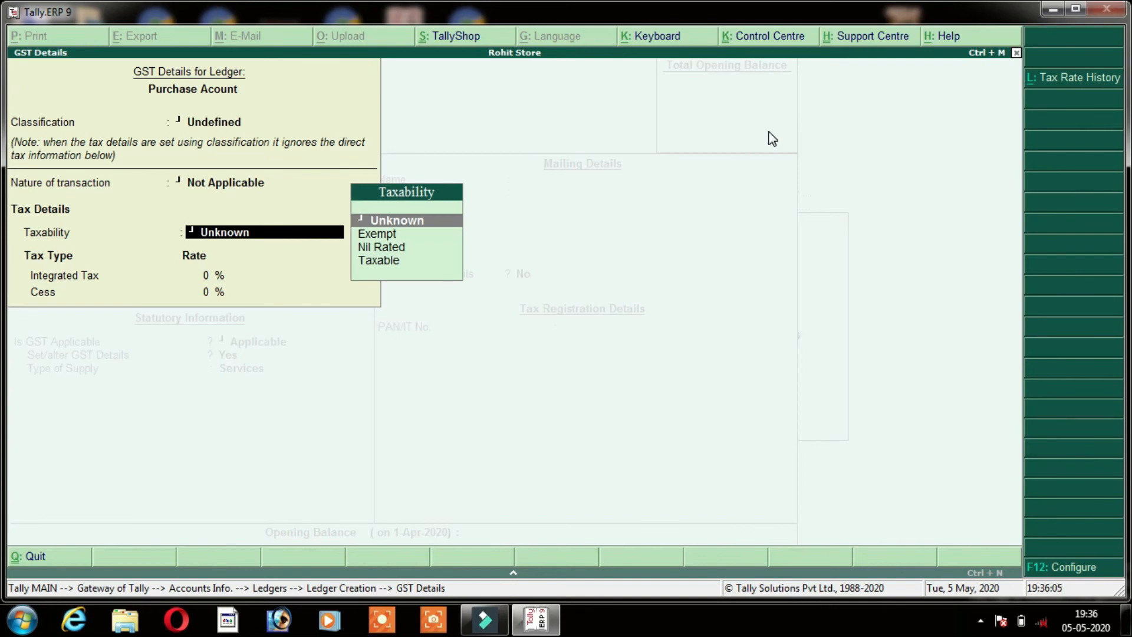
Set the purchase ledger's taxability to Taxable with an integrated tax rate of 18% and accept the GST details.
key("Down")
key("Down")
key("Down")
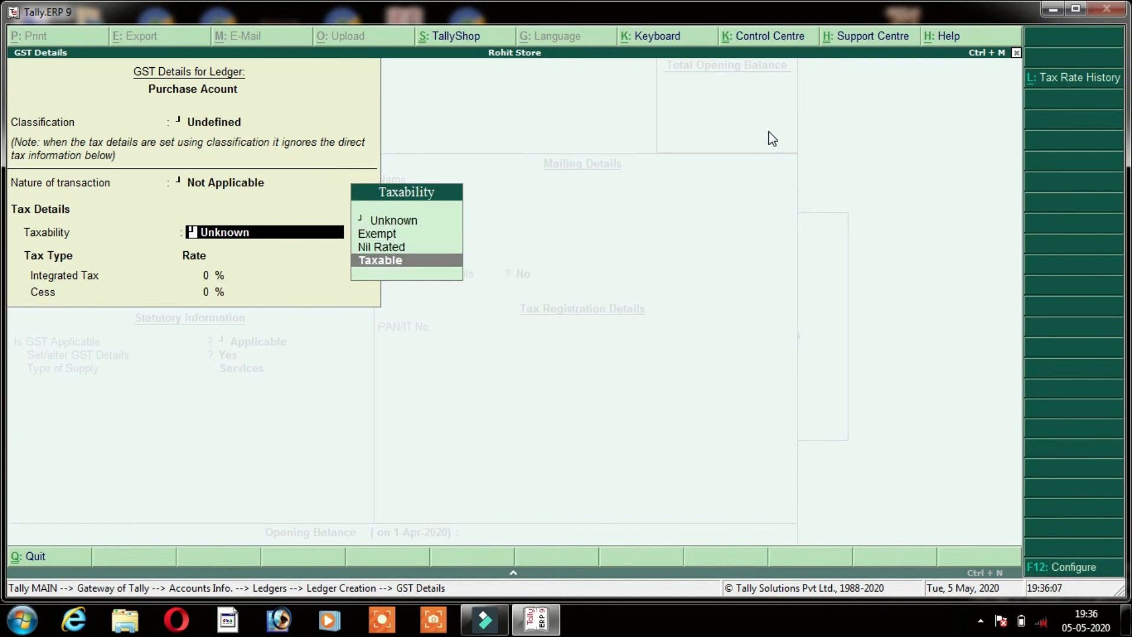
key("Return")
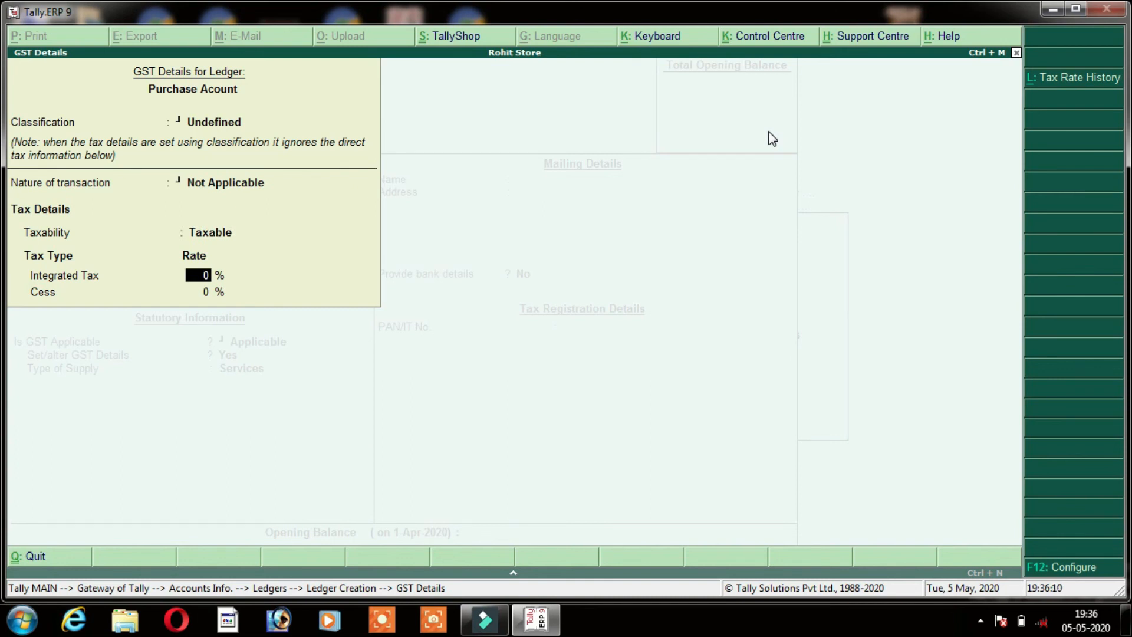
type("18")
key("Return")
key("Return")
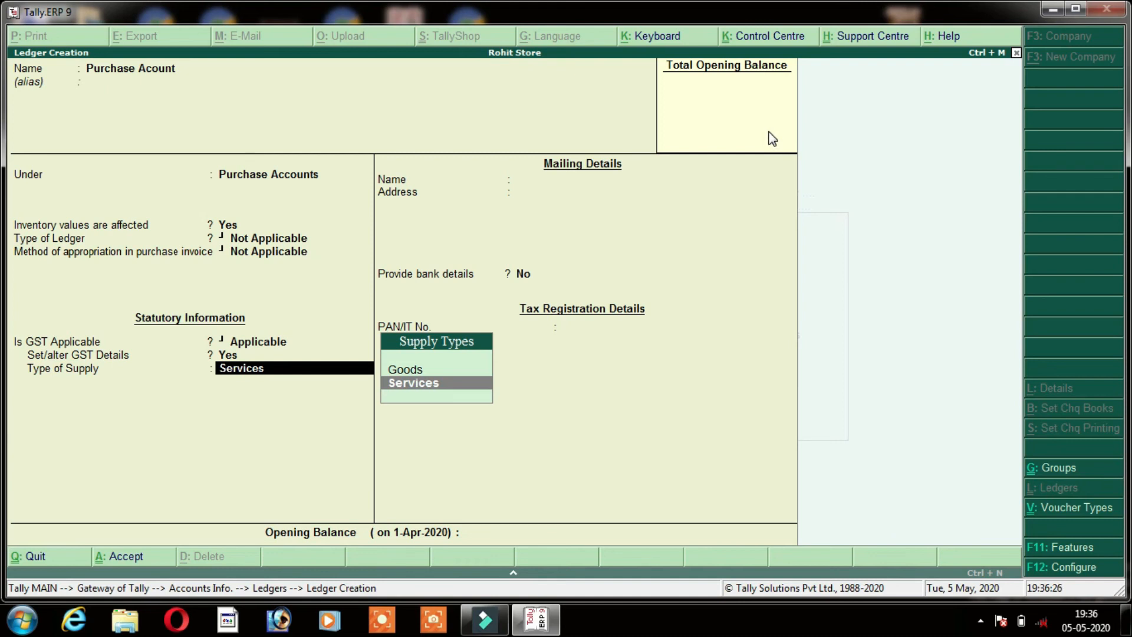
Set the purchase ledger's type of supply to Goods, leave the opening balance blank and save the ledger.
key("Up")
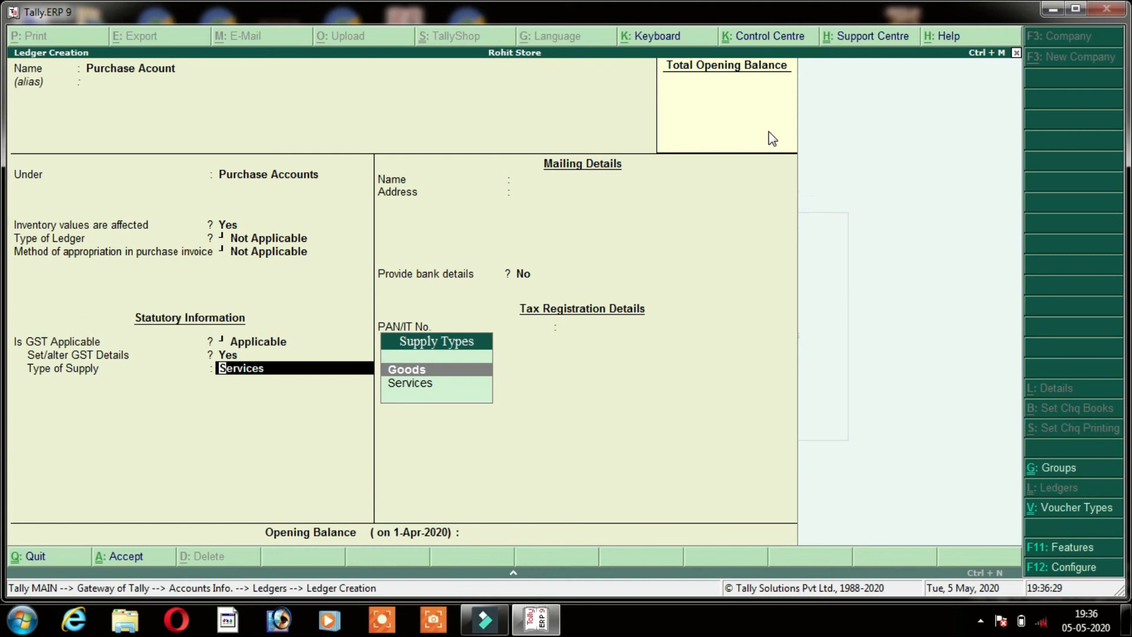
key("Return")
key("Return")
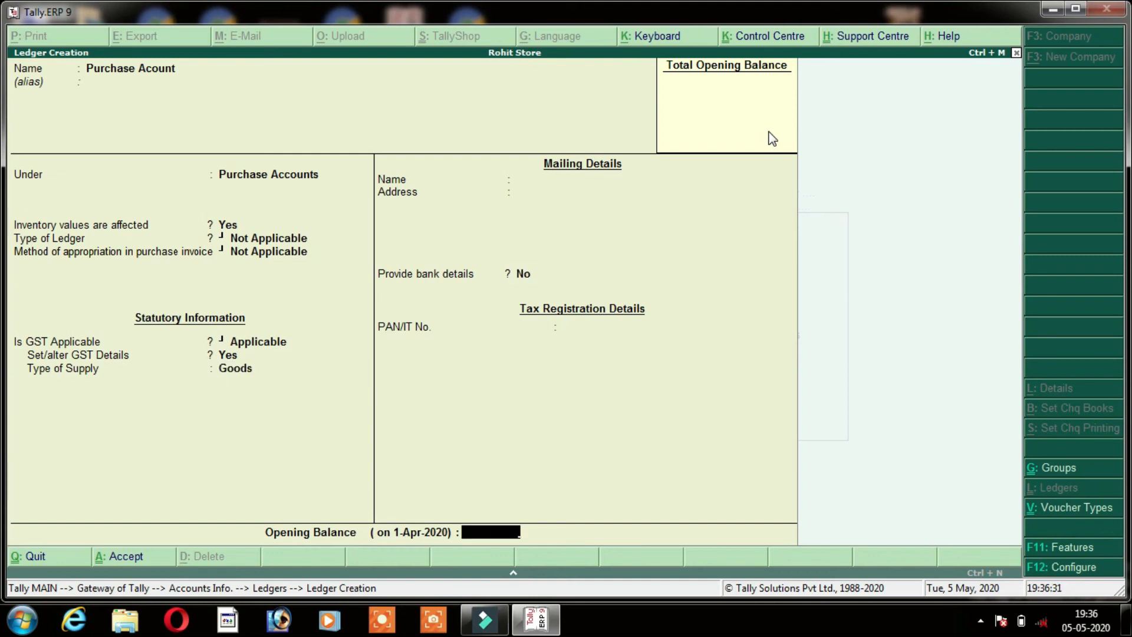
key("Return")
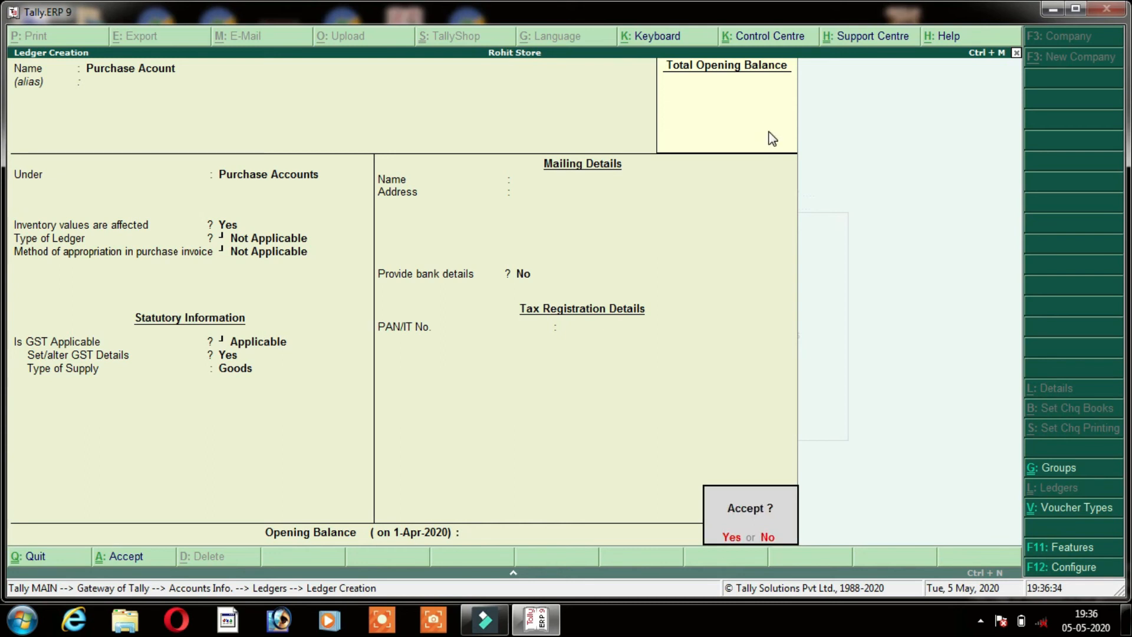
key("Return")
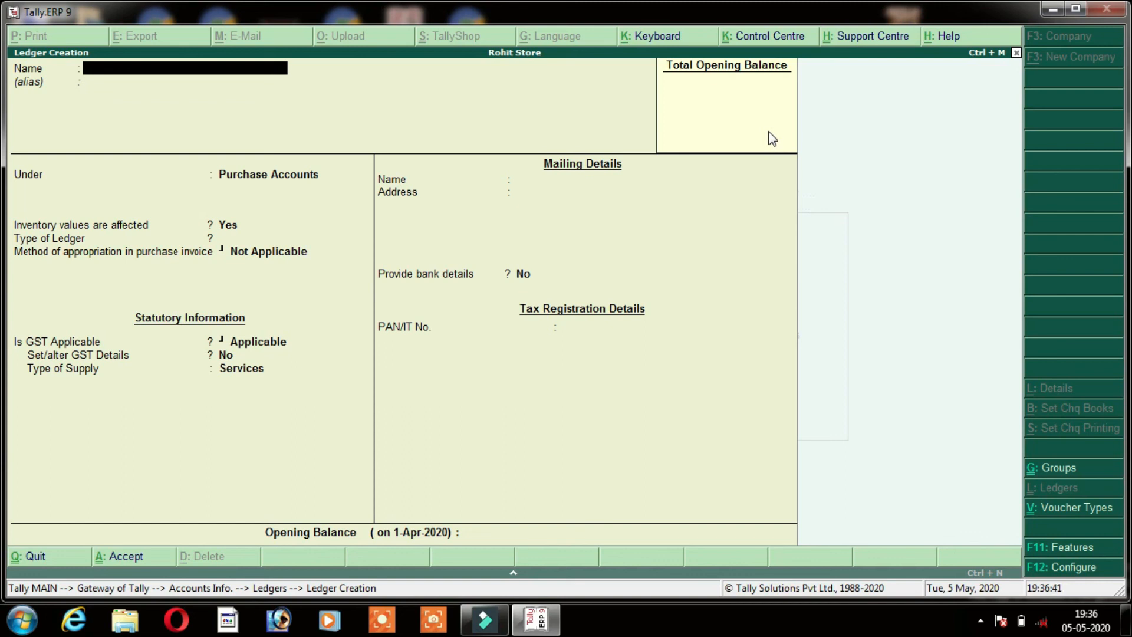
Name the next ledger "Sale Acount" without an alias and place it under the Sales Accounts group.
type("Sale acount")
key("Return")
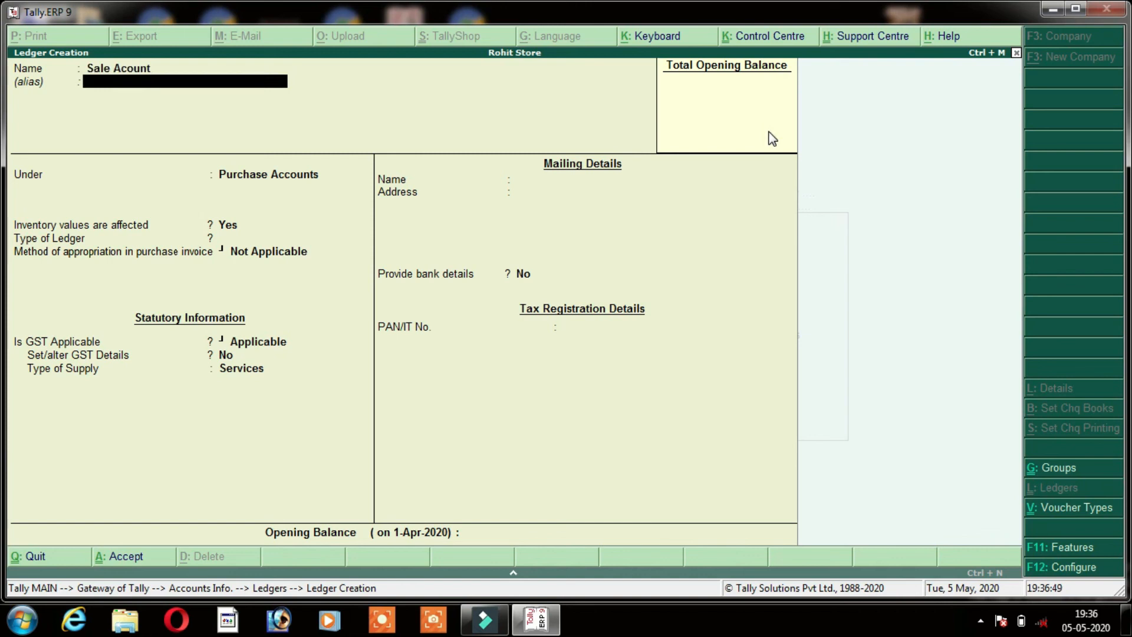
key("Return")
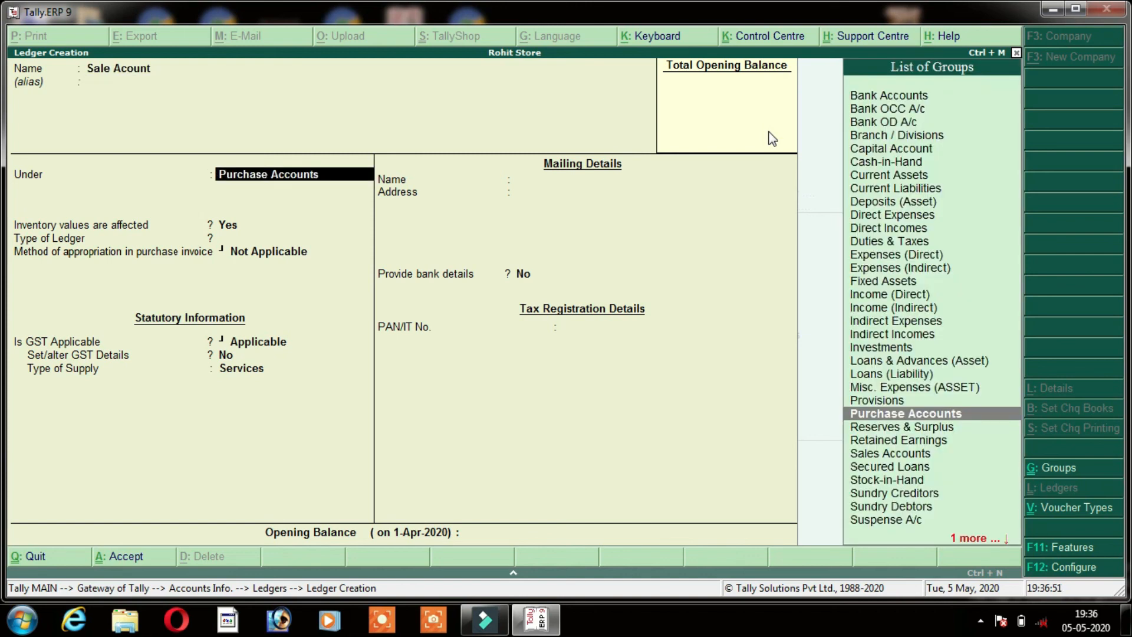
type("Sales")
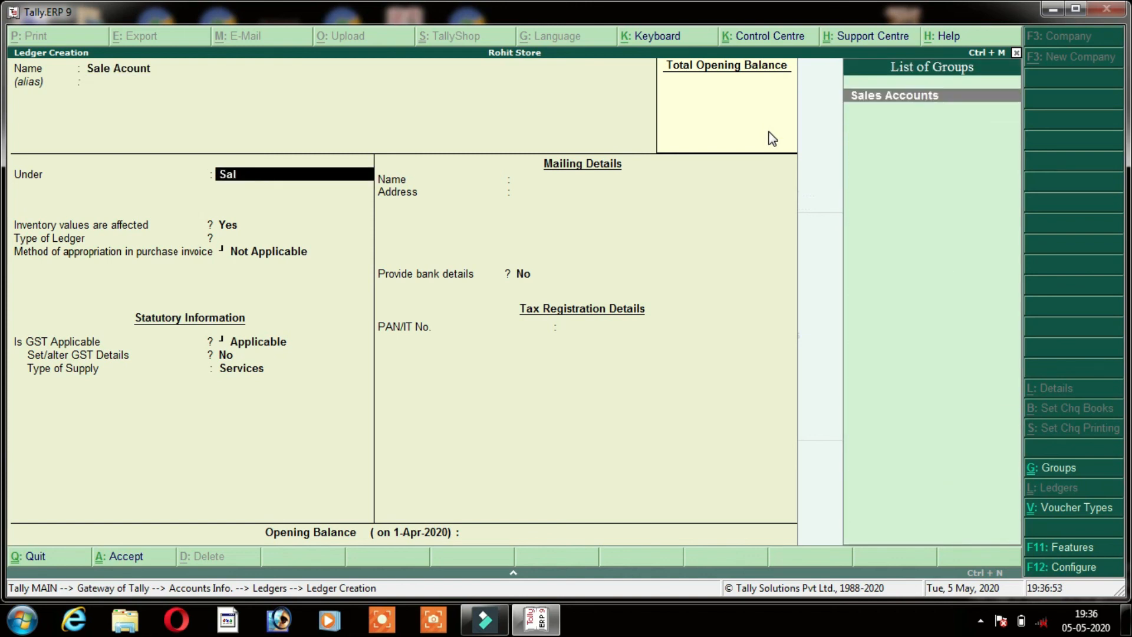
key("Return")
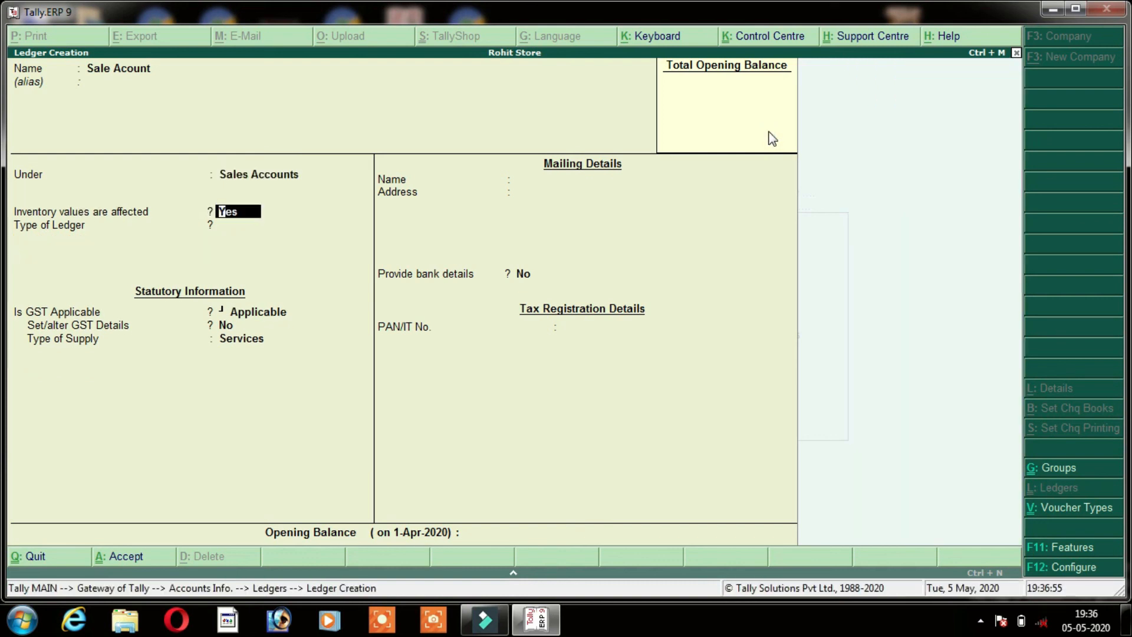
Keep the sales ledger's default inventory, GST and Services supply settings, leave the opening balance blank and save the ledger.
key("Return")
key("Return")
key("Return")
key("Return")
key("Return")
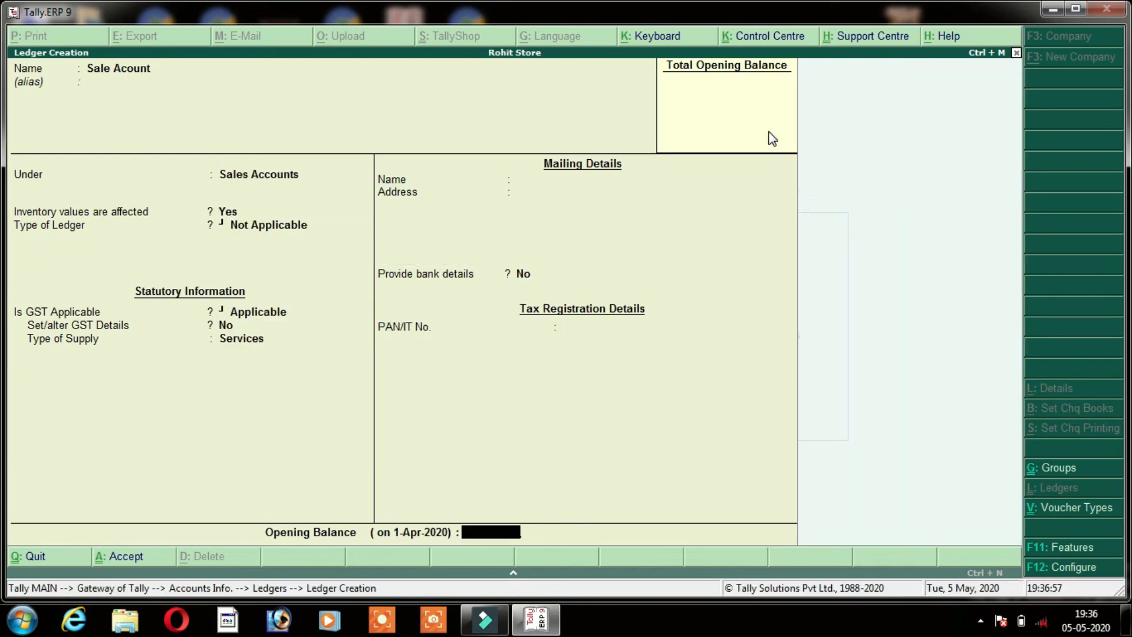
key("Return")
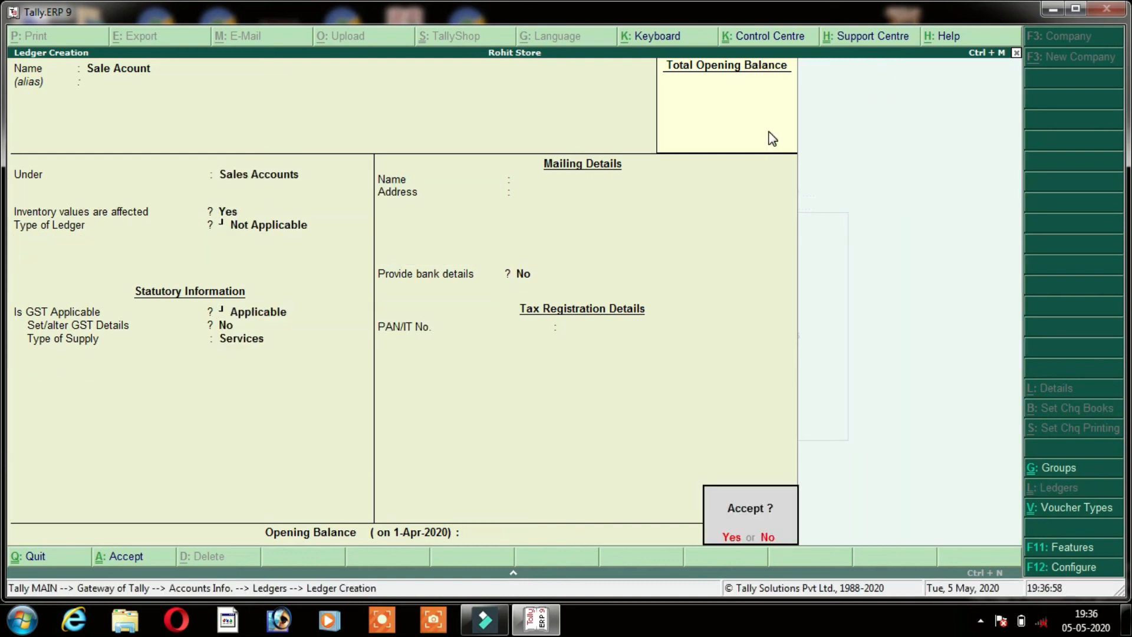
key("Return")
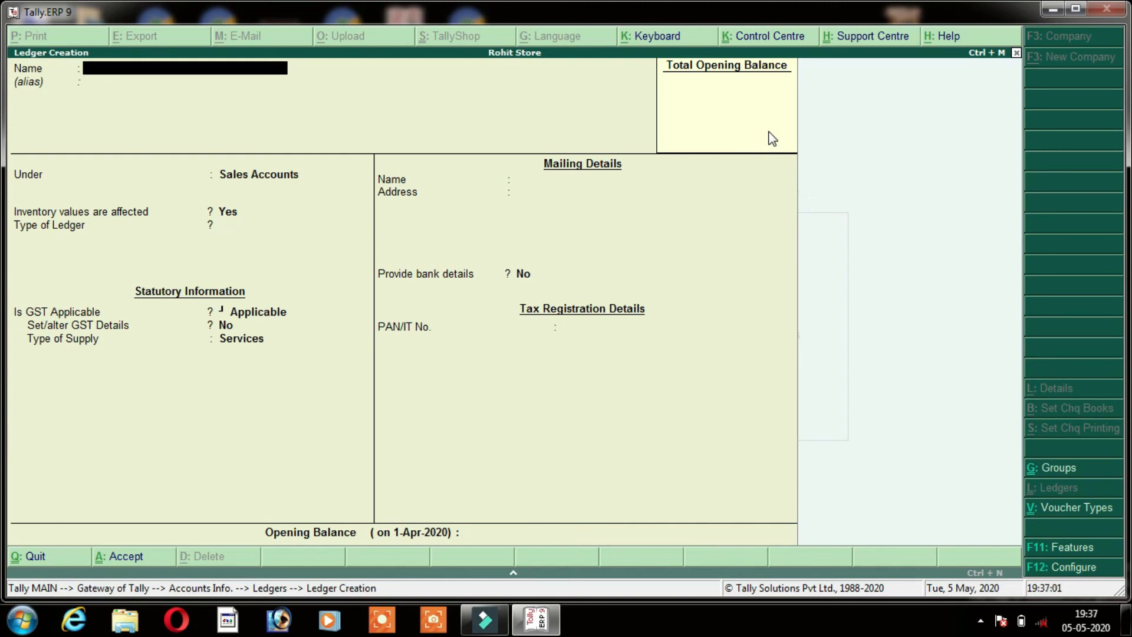
Quit ledger creation and return to the Gateway of Tally.
key("Escape")
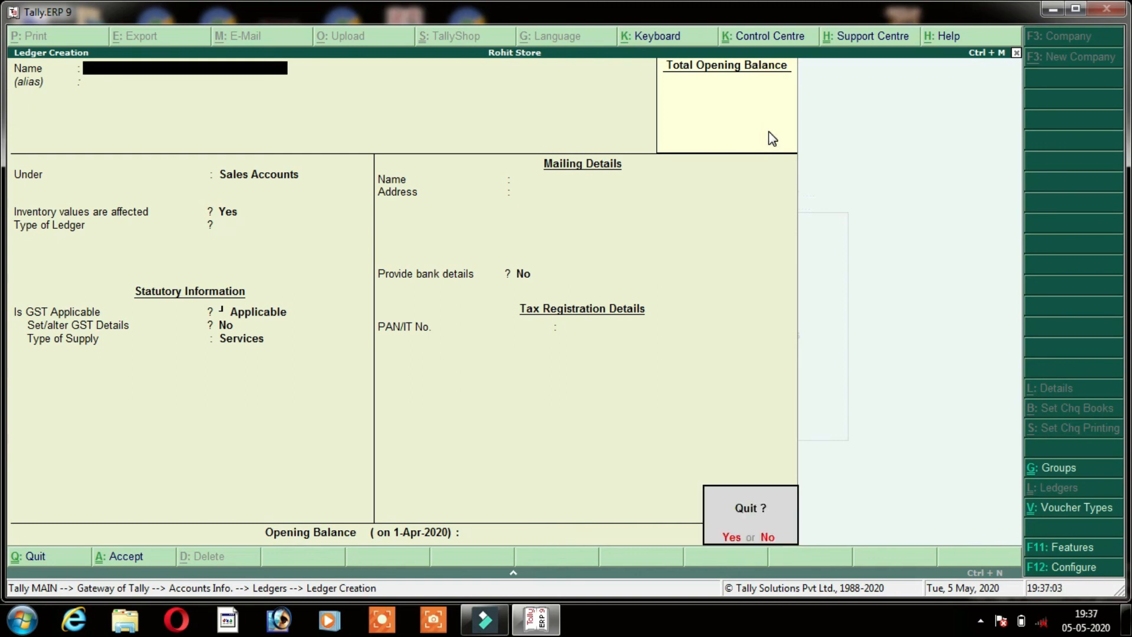
key("y")
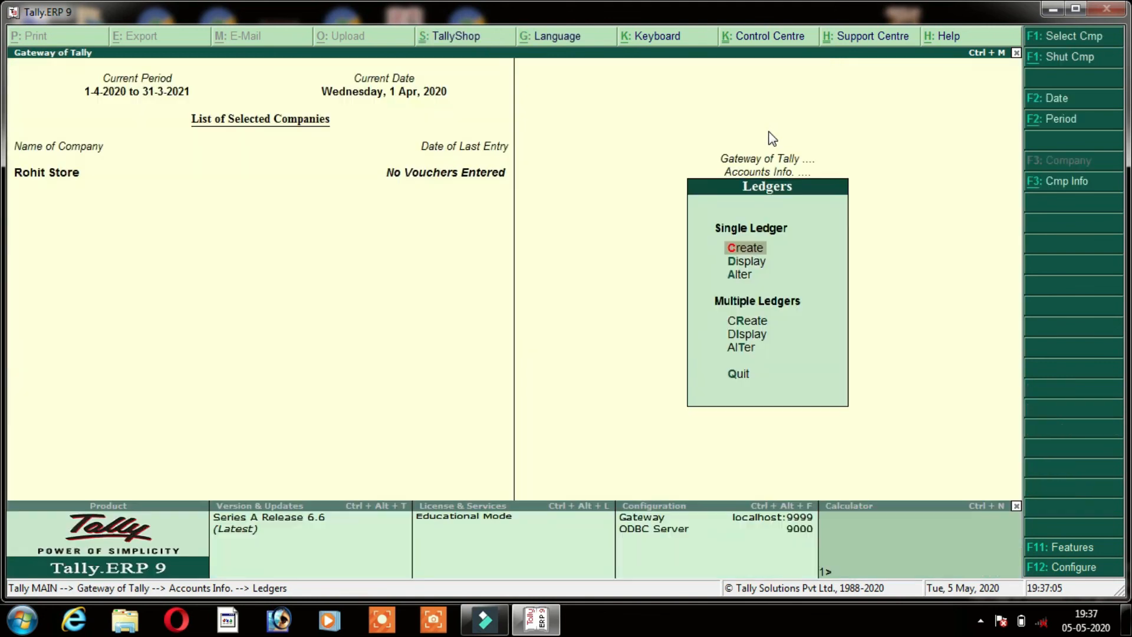
key("Escape")
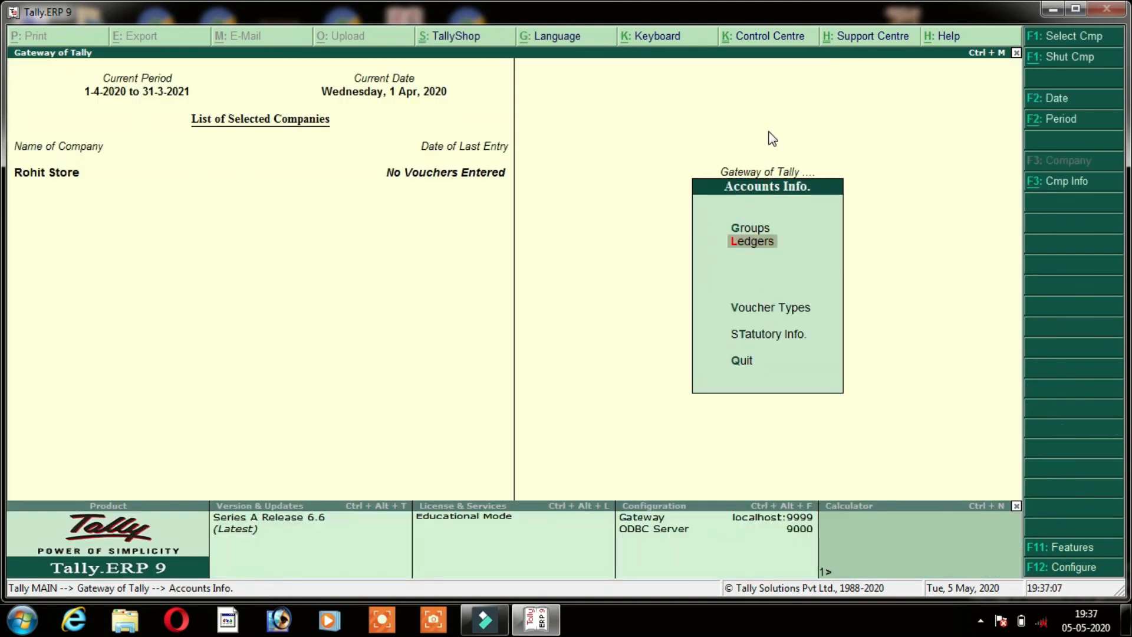
key("Escape")
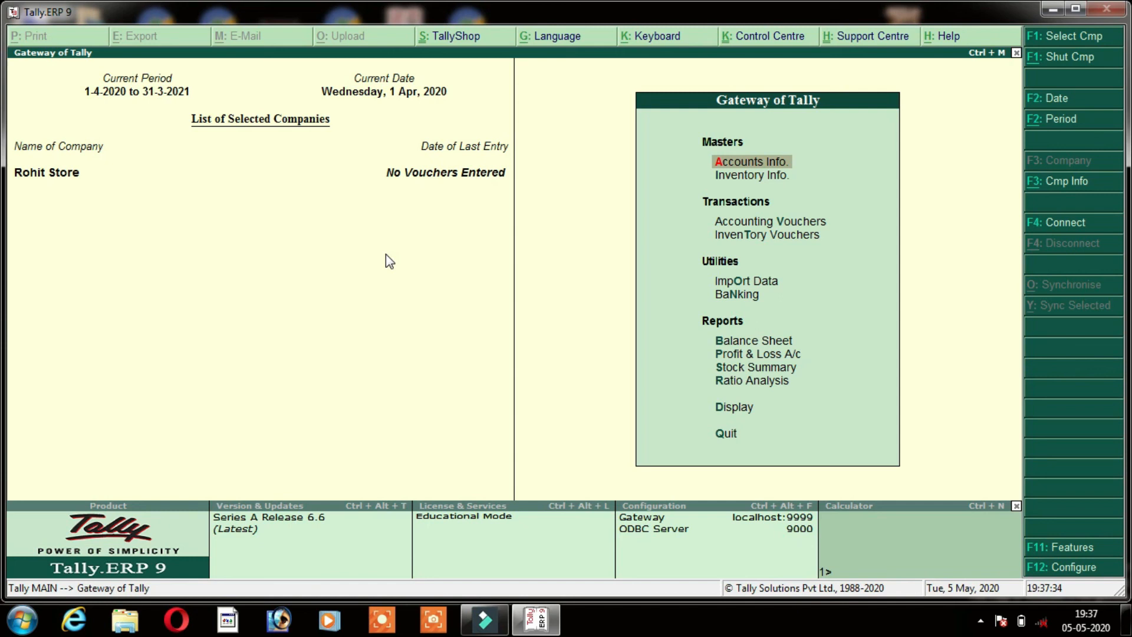
left_click(981, 626)
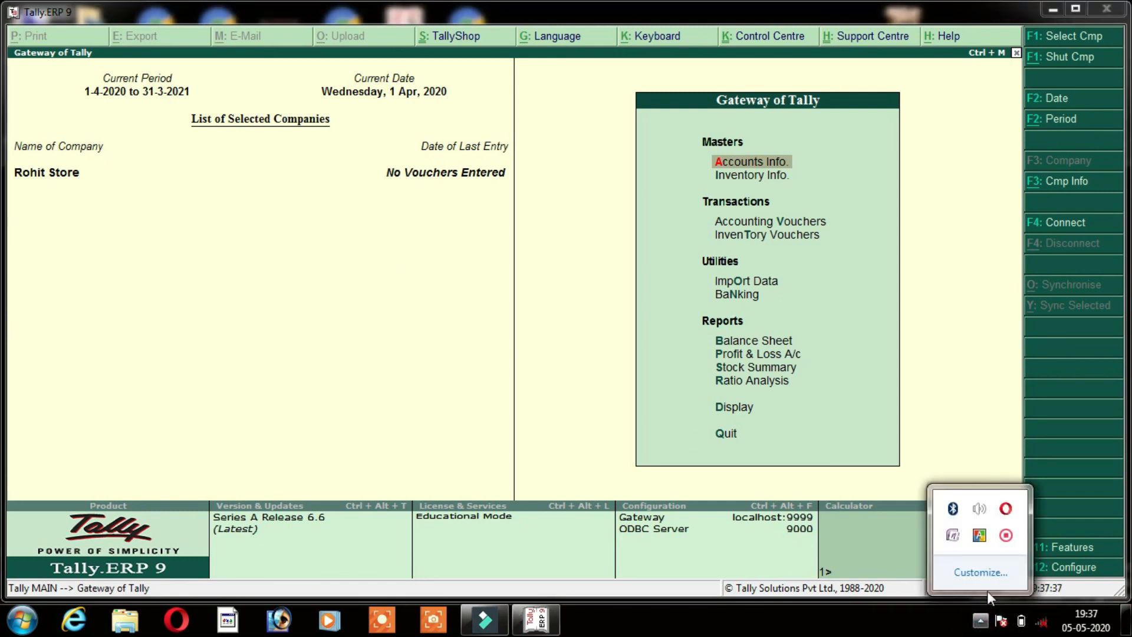
right_click(1005, 537)
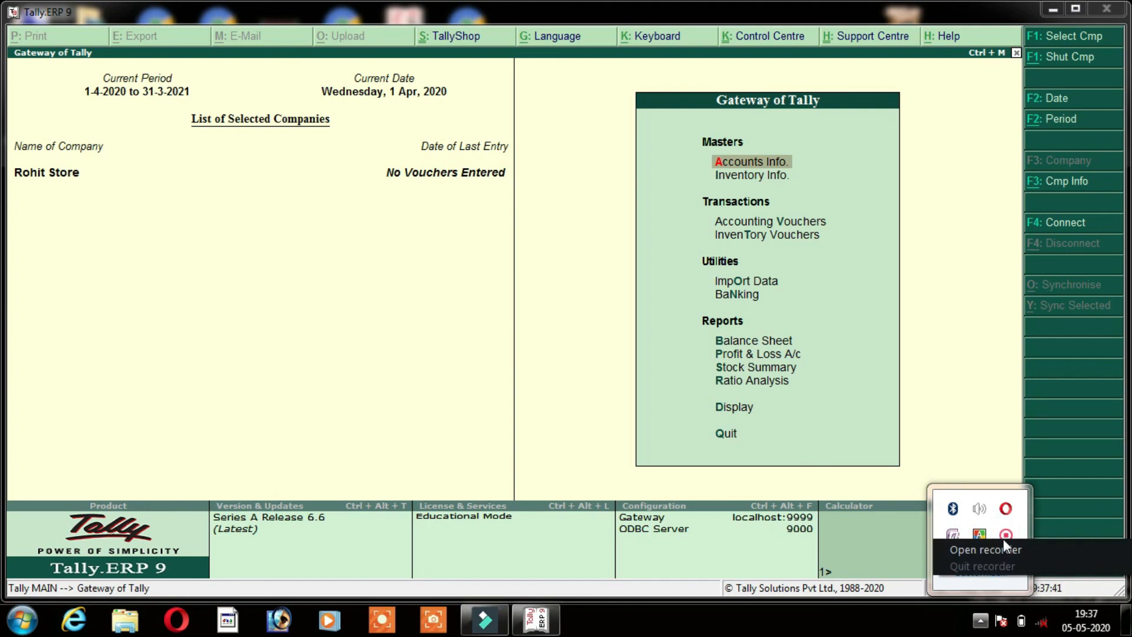
left_click(1004, 546)
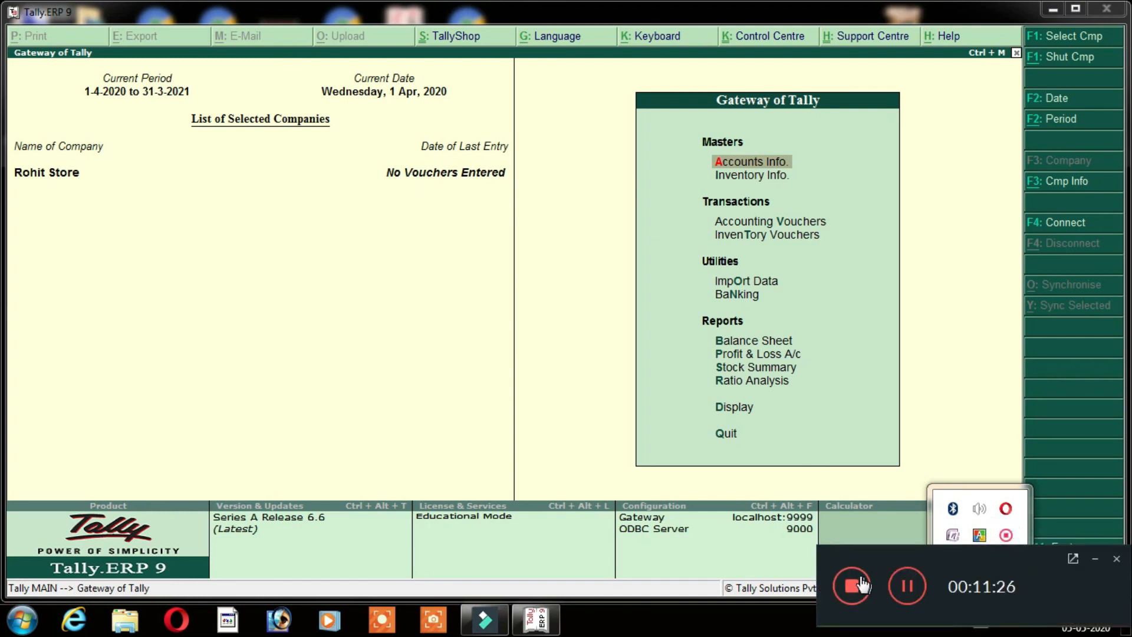
left_click(852, 587)
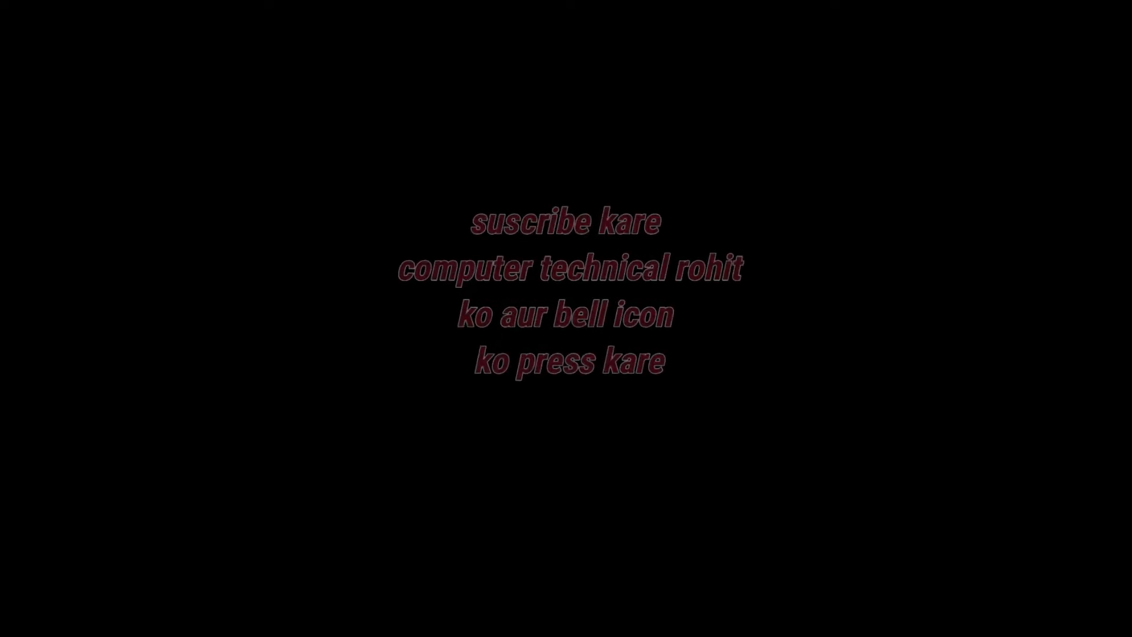